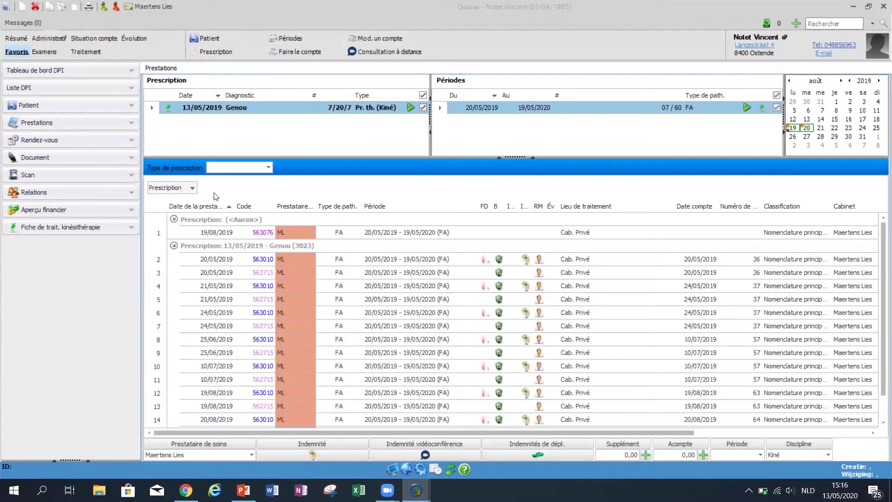
# Close the patient's dossier to return to the CGM Oxygen home screen.
pyautogui.click(884, 6)
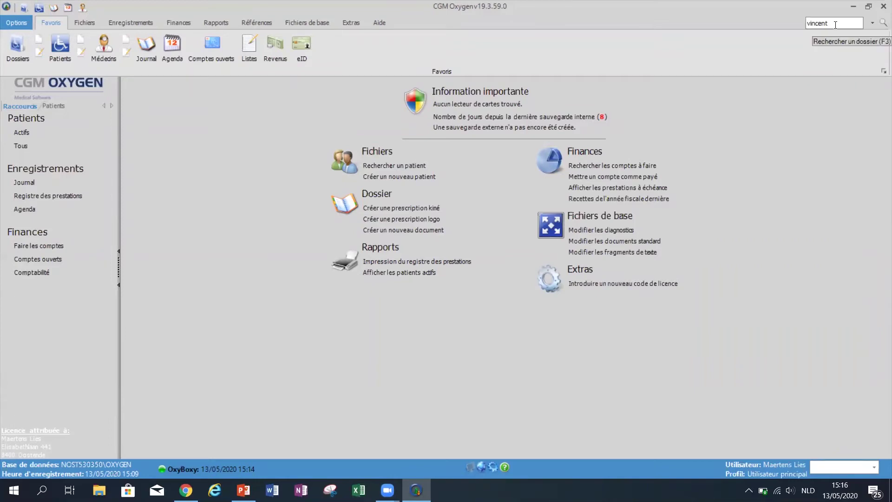
# Reopen the patient's dossier and list the billed services for the 13/05/2019 Genou prescription.
pyautogui.click(838, 24)
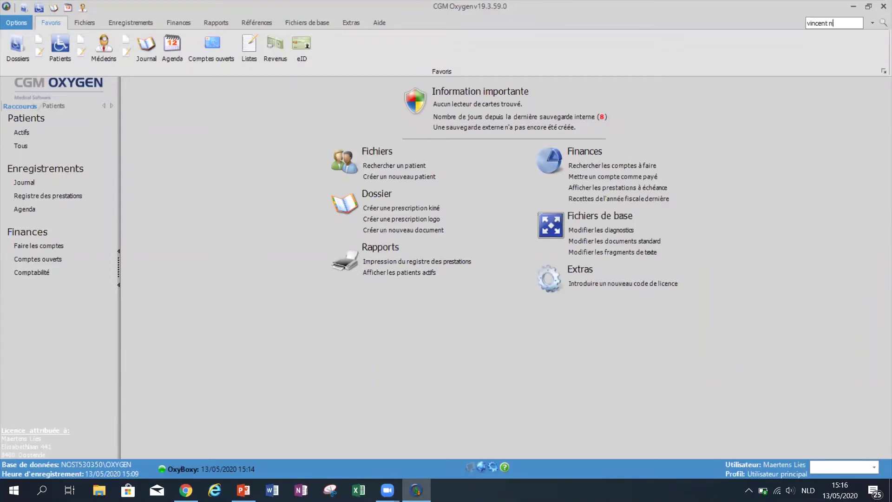
pyautogui.press('Return')
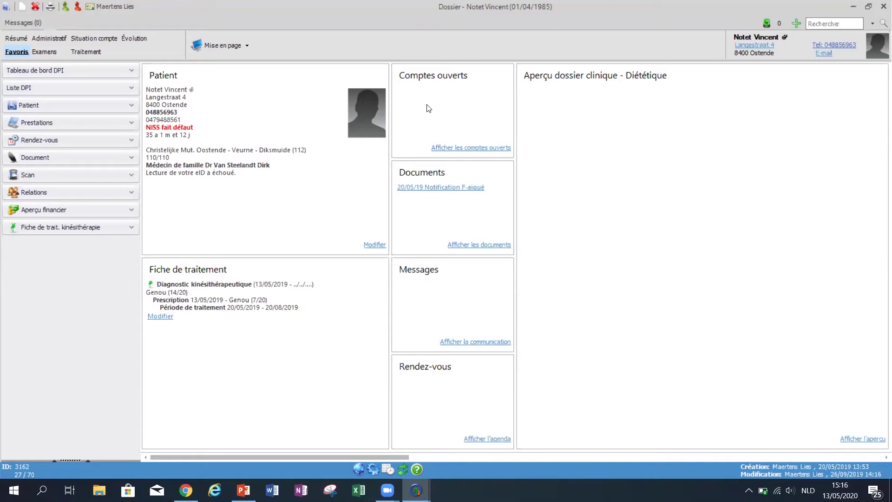
pyautogui.click(131, 227)
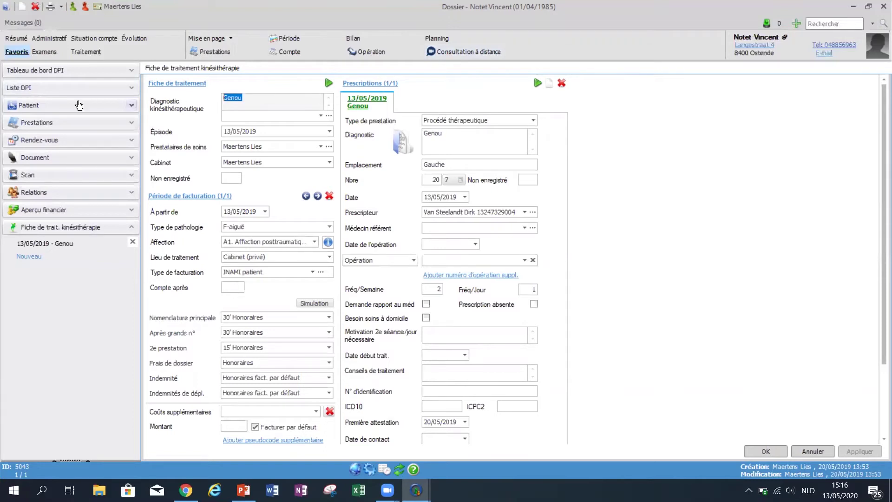
pyautogui.click(63, 123)
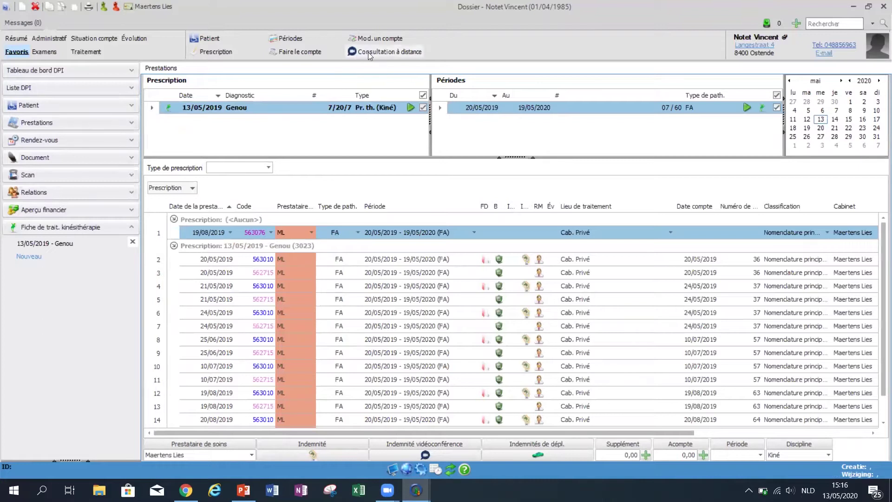
# Fill a Vidéo-consultation for the 13/05/2019 Genou prescription, 20/05/2019-19/05/2020 FA period, treating physiotherapist.
pyautogui.click(420, 50)
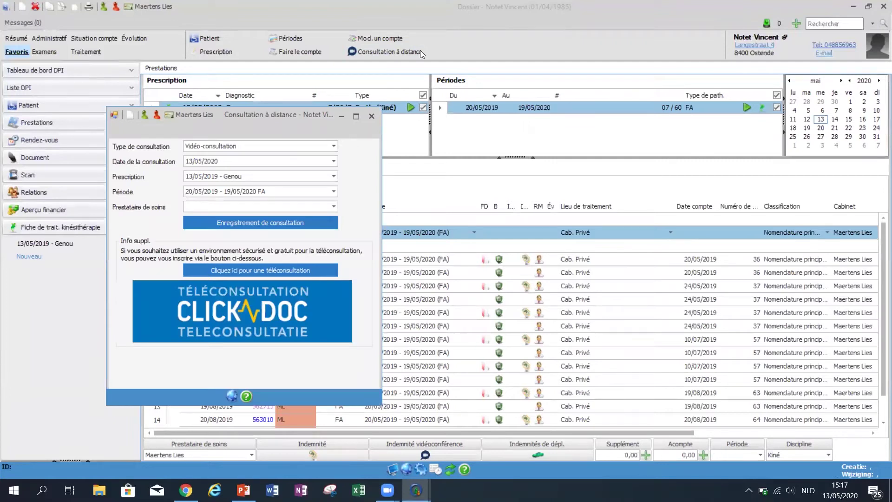
pyautogui.click(246, 148)
pyautogui.click(246, 146)
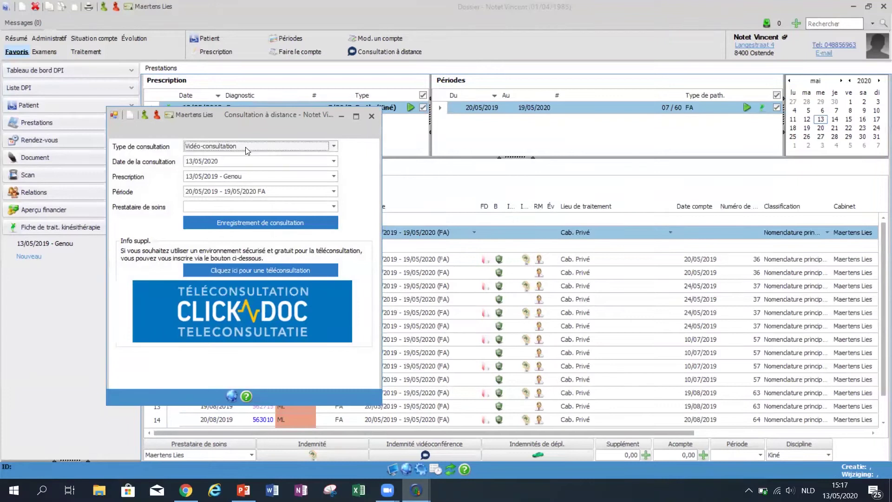
pyautogui.click(334, 177)
pyautogui.click(334, 186)
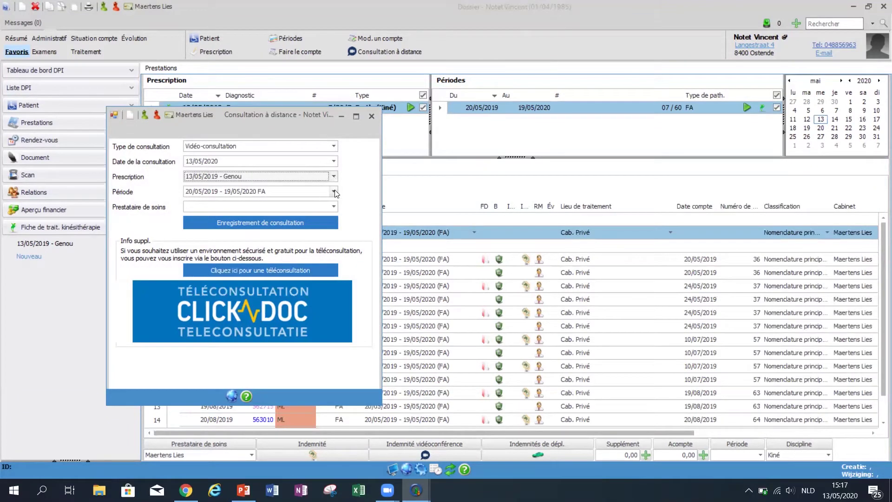
pyautogui.click(335, 191)
pyautogui.click(335, 191)
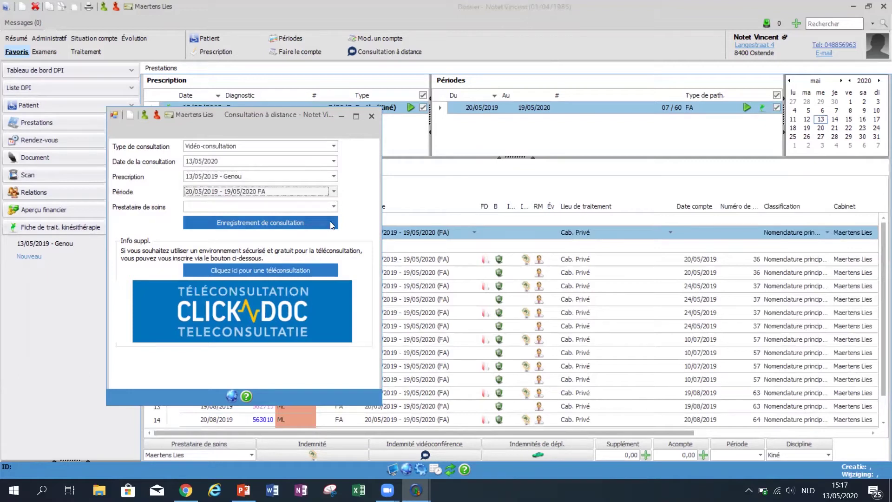
pyautogui.click(333, 207)
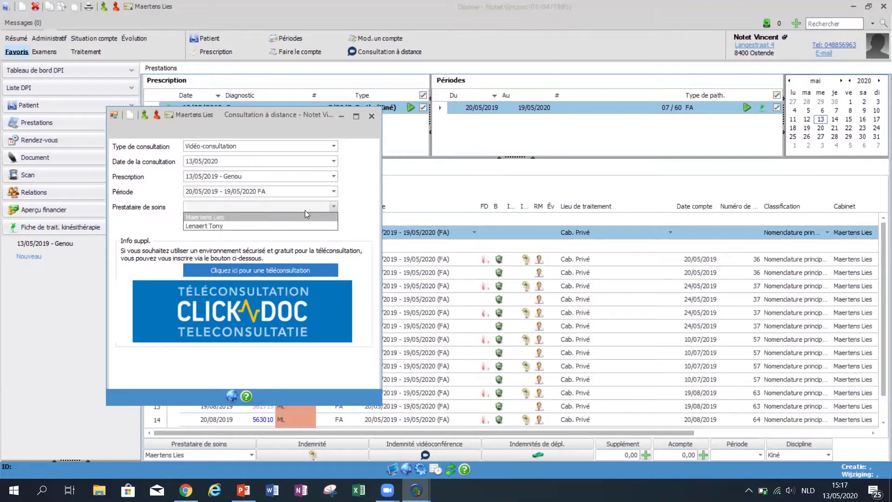
pyautogui.click(301, 217)
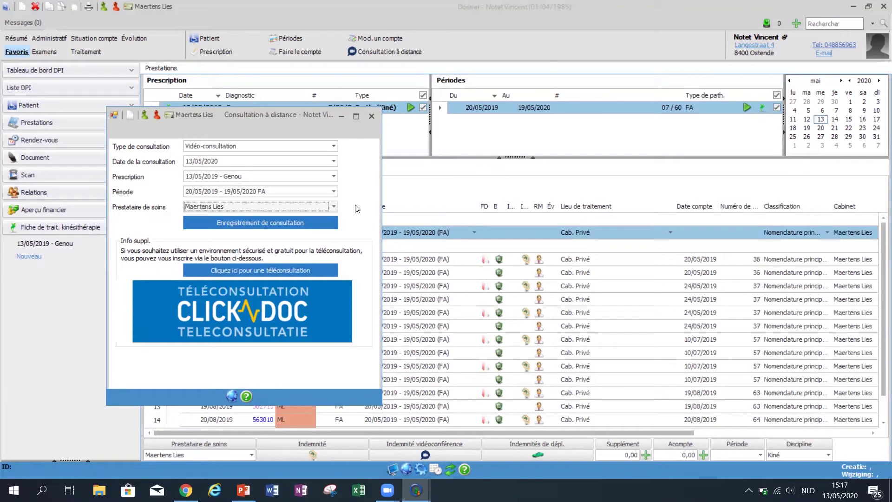
# Record the consultation and check the new 13/05/2020 service row with code 518011.
pyautogui.click(267, 227)
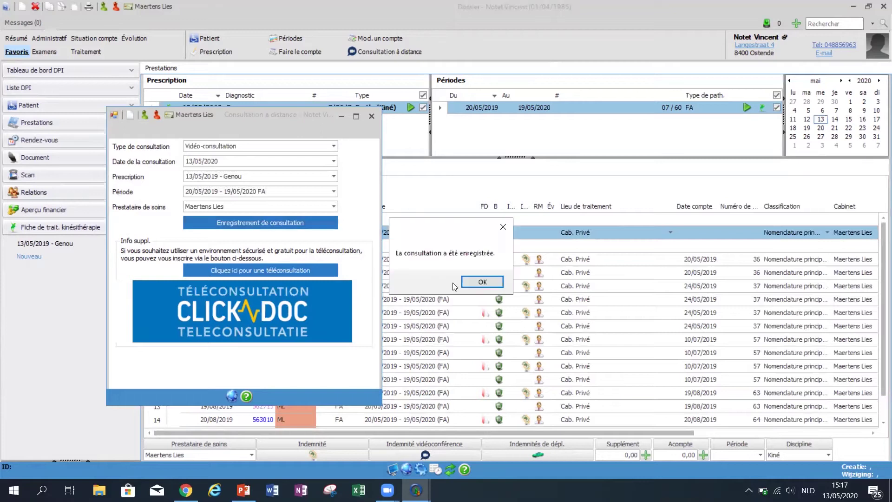
pyautogui.click(482, 282)
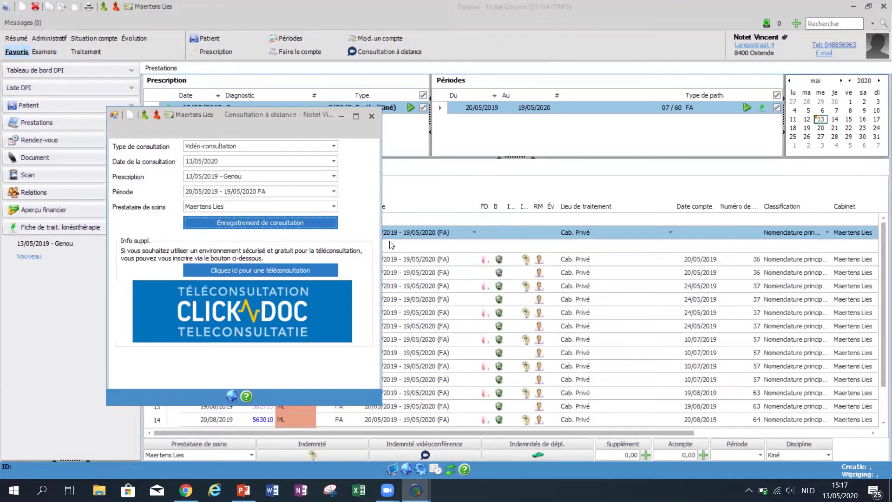
pyautogui.click(371, 116)
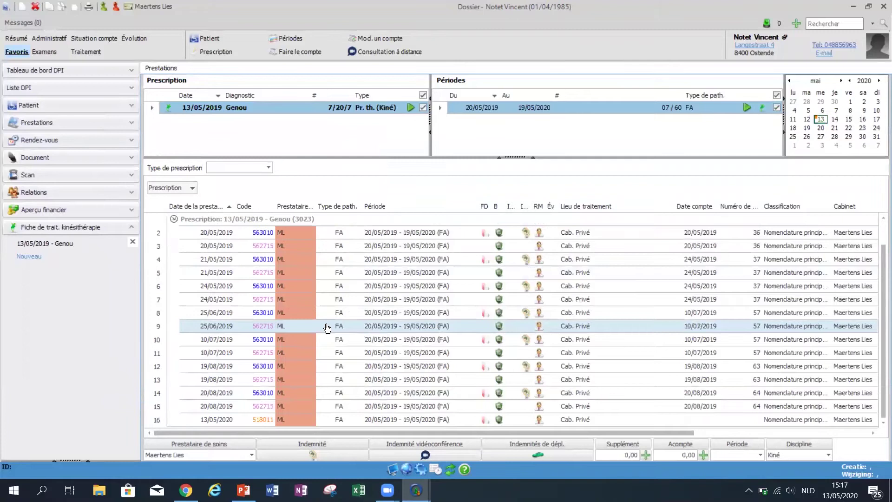
pyautogui.click(186, 420)
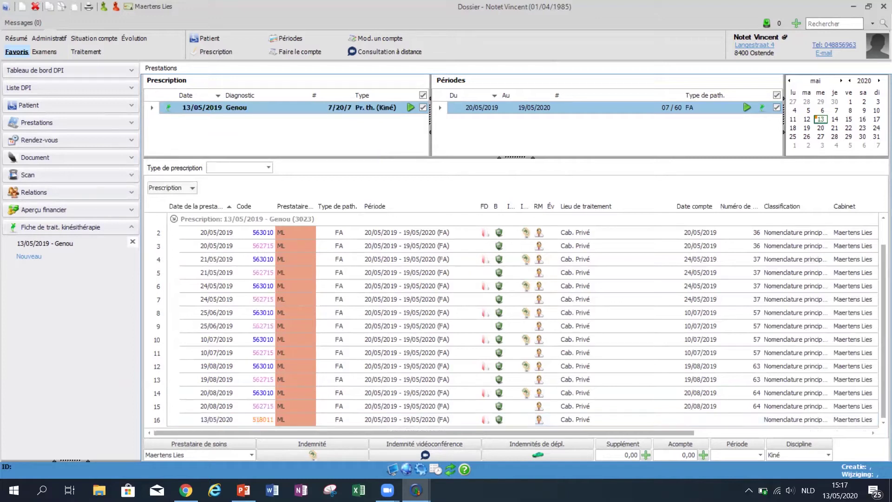
pyautogui.click(244, 490)
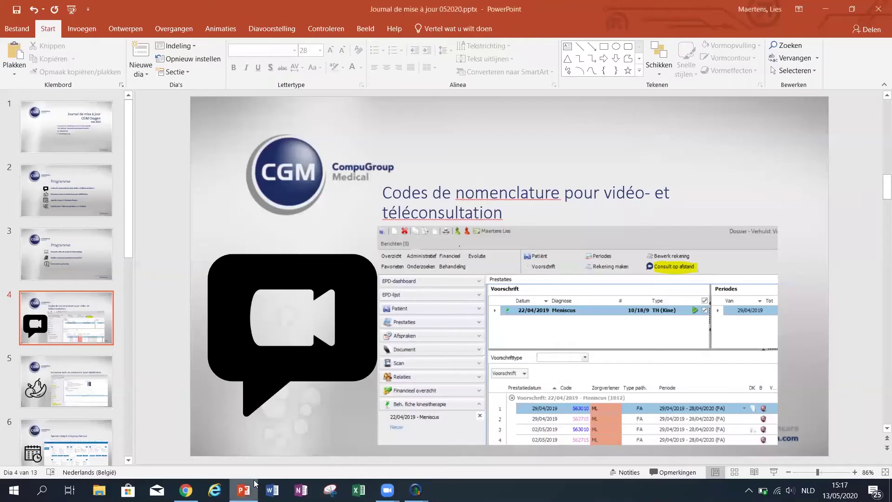
# Show slide 5 on new dietitian tests in the slide show, then return to CGM Oxygen.
pyautogui.click(773, 473)
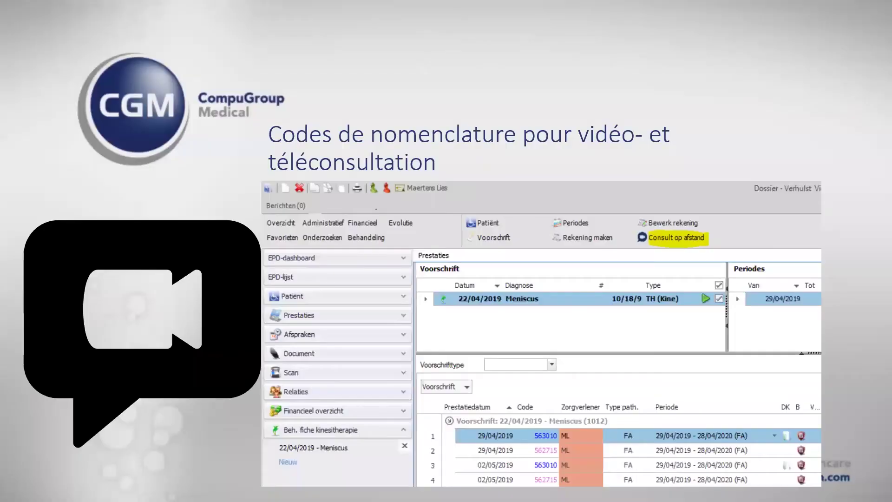
pyautogui.press('Right')
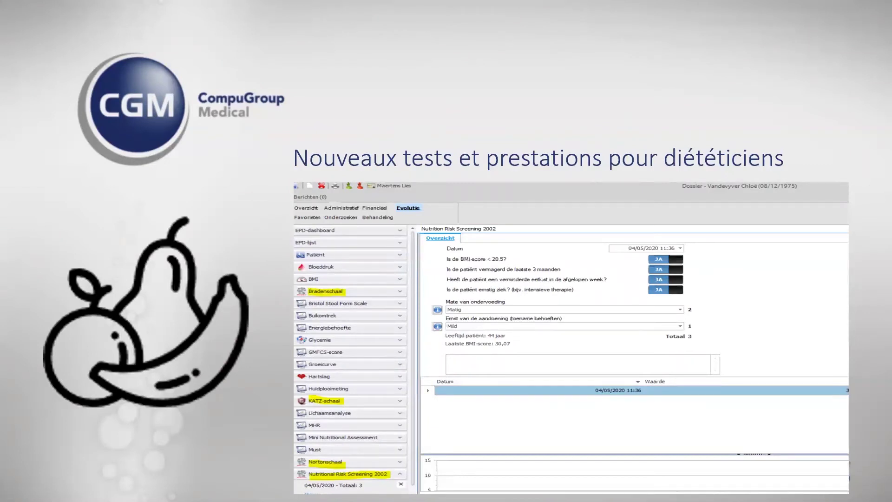
pyautogui.press('Escape')
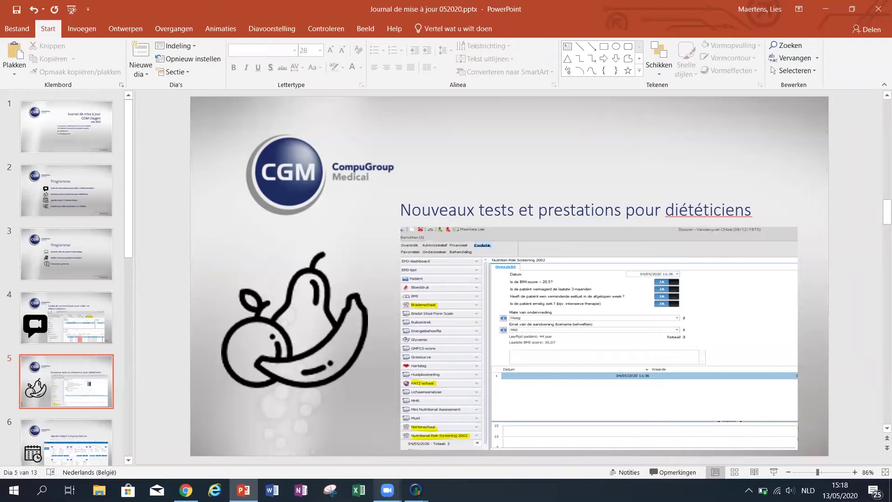
pyautogui.moveTo(416, 490)
pyautogui.click(451, 422)
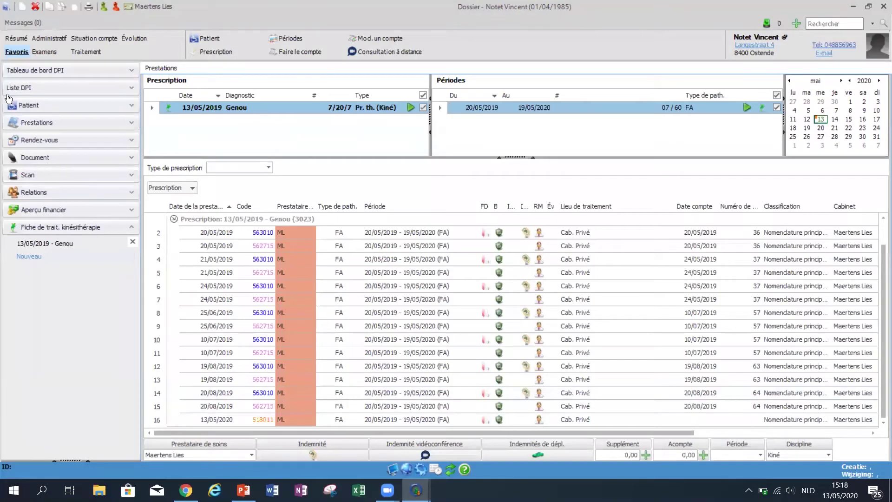
# Go to the Évolution measures and start a new Braden scale entry dated 13/05/2020 15:18.
pyautogui.click(89, 52)
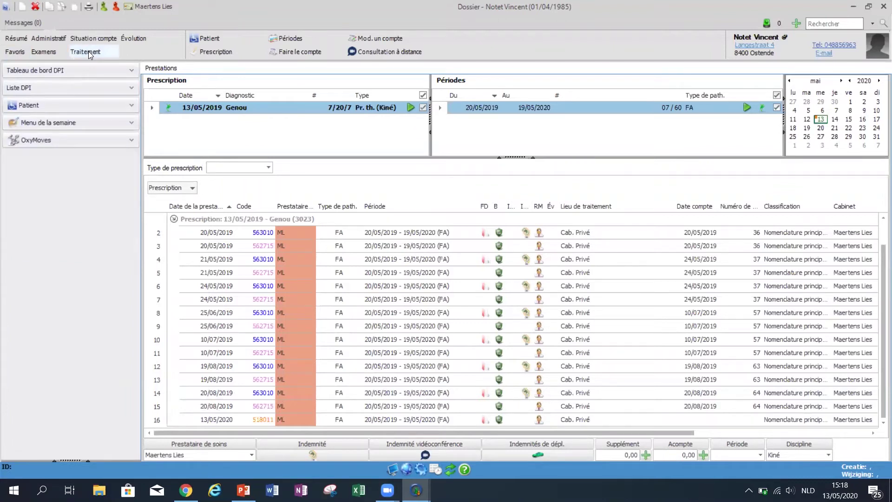
pyautogui.click(131, 37)
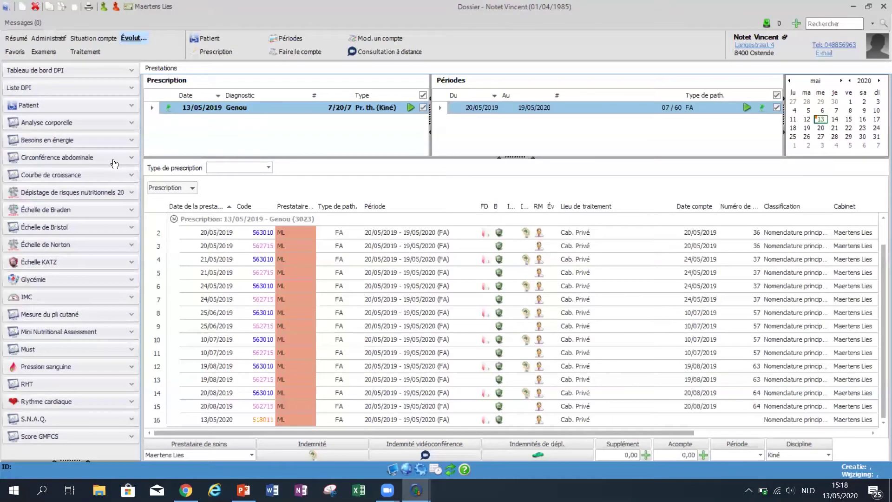
pyautogui.click(69, 209)
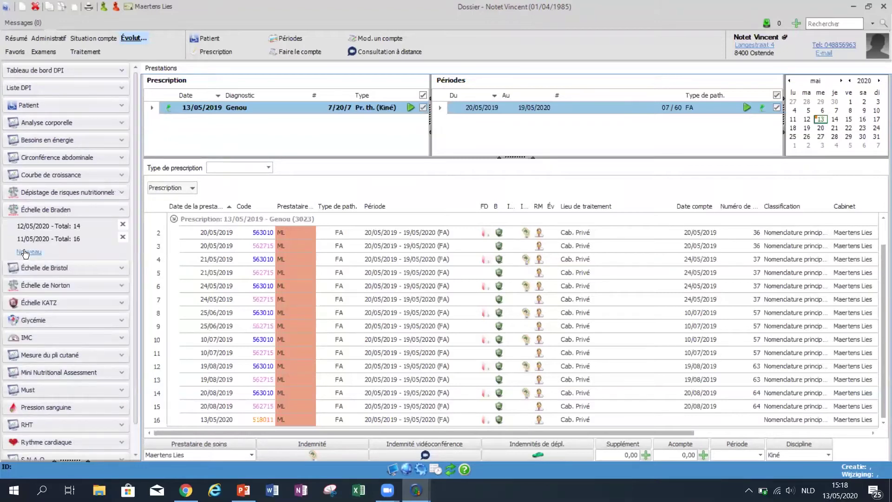
pyautogui.click(17, 252)
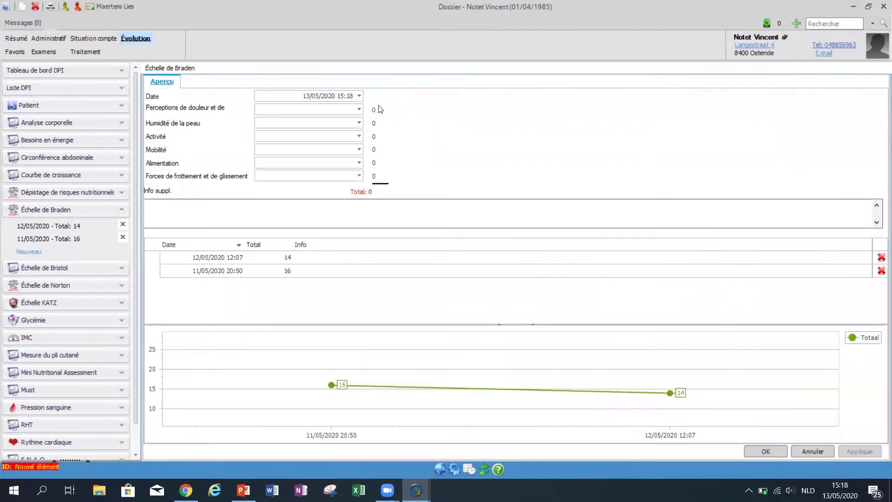
# Rate the Braden scale items (Légèrement limitée, Très humide, Marche occasionelle, etc.) and save total 13.
pyautogui.click(360, 109)
pyautogui.click(317, 136)
pyautogui.click(311, 125)
pyautogui.click(312, 144)
pyautogui.click(318, 136)
pyautogui.click(314, 163)
pyautogui.click(318, 149)
pyautogui.click(313, 168)
pyautogui.click(313, 162)
pyautogui.click(302, 183)
pyautogui.click(303, 175)
pyautogui.click(300, 185)
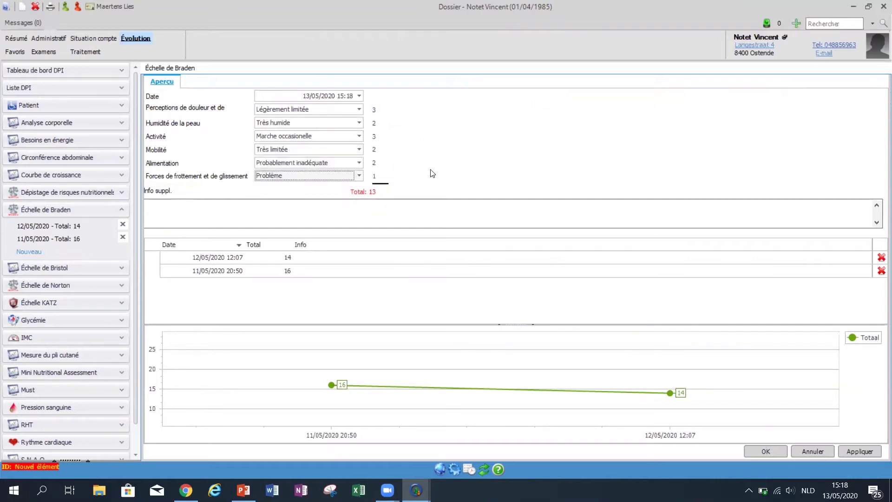
pyautogui.click(858, 450)
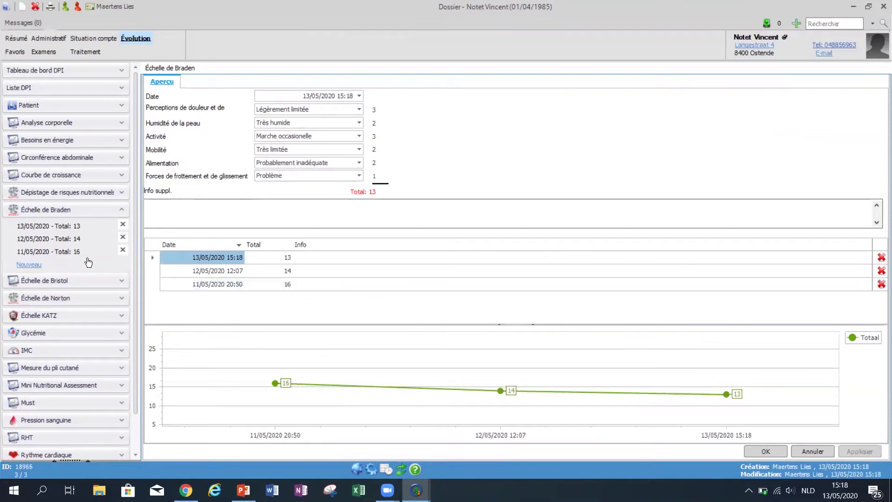
# Add a KATZ evaluation with levels 1, 2, 3, 2, 3, saved with score 11.
pyautogui.click(77, 316)
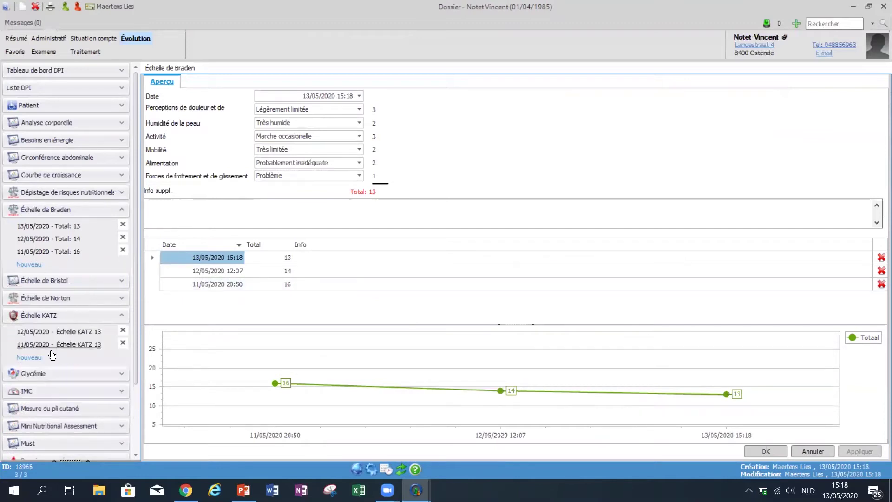
pyautogui.click(24, 359)
pyautogui.click(328, 137)
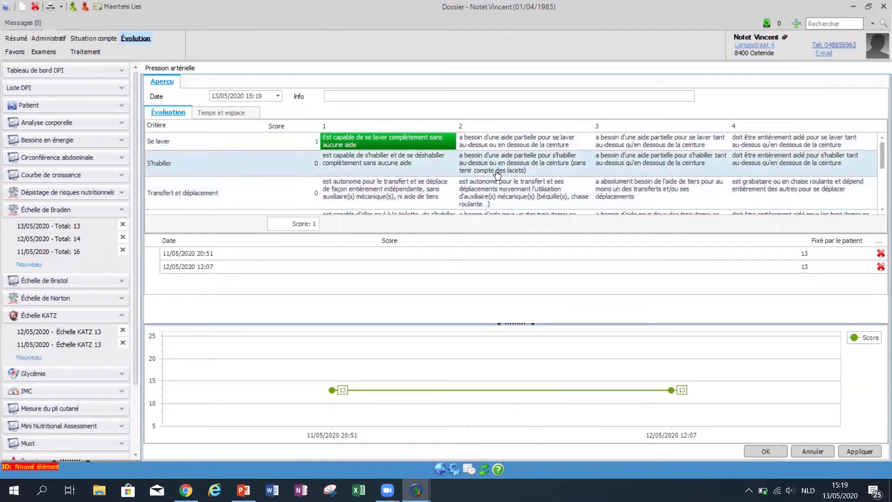
pyautogui.click(520, 162)
pyautogui.click(655, 191)
pyautogui.scroll(-3, 656, 191)
pyautogui.click(517, 172)
pyautogui.click(611, 185)
pyautogui.click(854, 455)
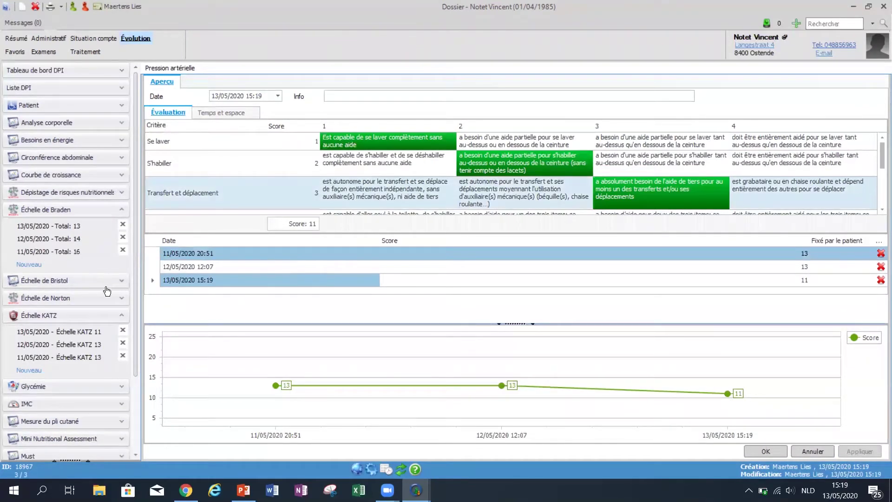
pyautogui.scroll(-3, 107, 297)
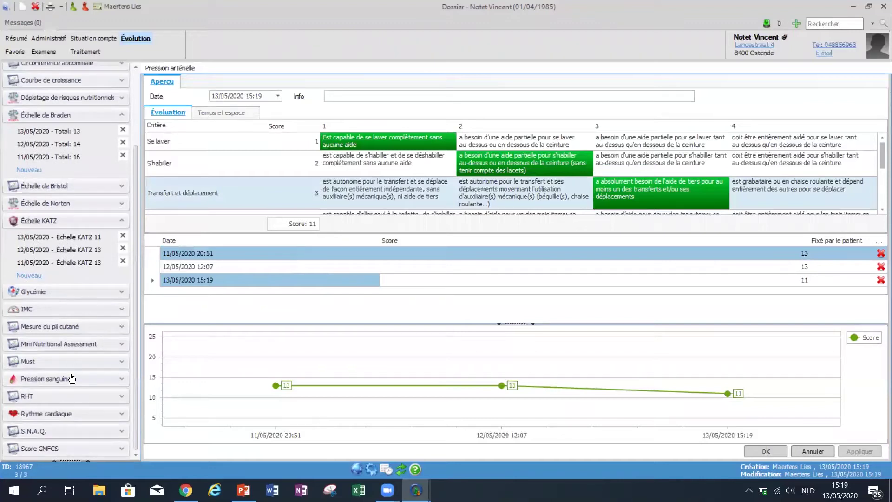
# Save a Norton entry: Mauvais, Confus, Limitée au fauteuil, Très limitée, incontinence Parfois.
pyautogui.click(70, 203)
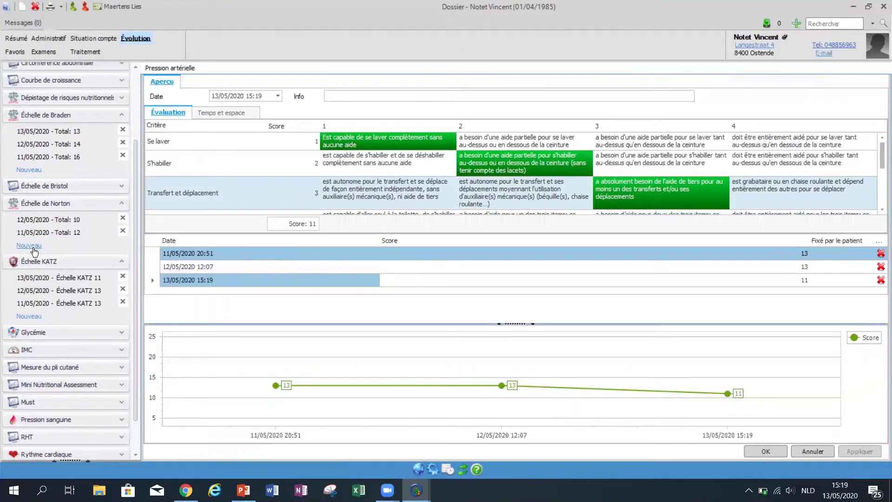
pyautogui.click(30, 246)
pyautogui.click(333, 109)
pyautogui.click(305, 124)
pyautogui.click(303, 124)
pyautogui.click(293, 142)
pyautogui.click(292, 138)
pyautogui.click(288, 152)
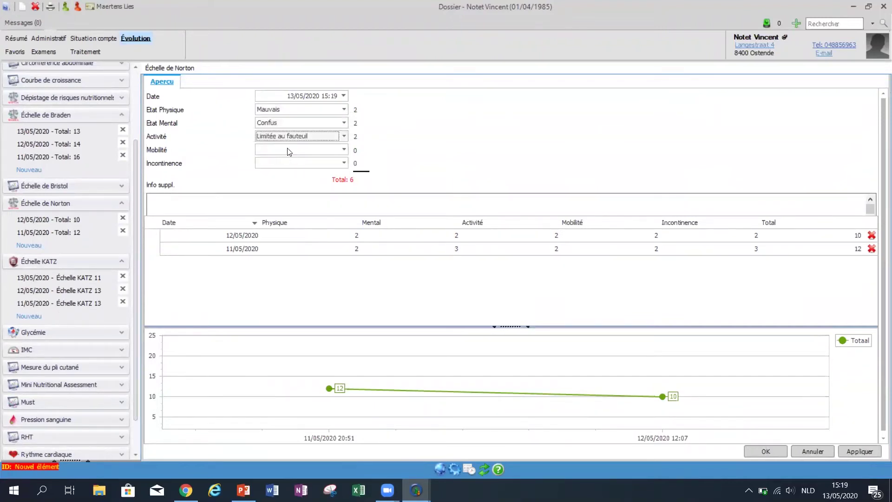
pyautogui.click(288, 152)
pyautogui.click(286, 170)
pyautogui.click(292, 164)
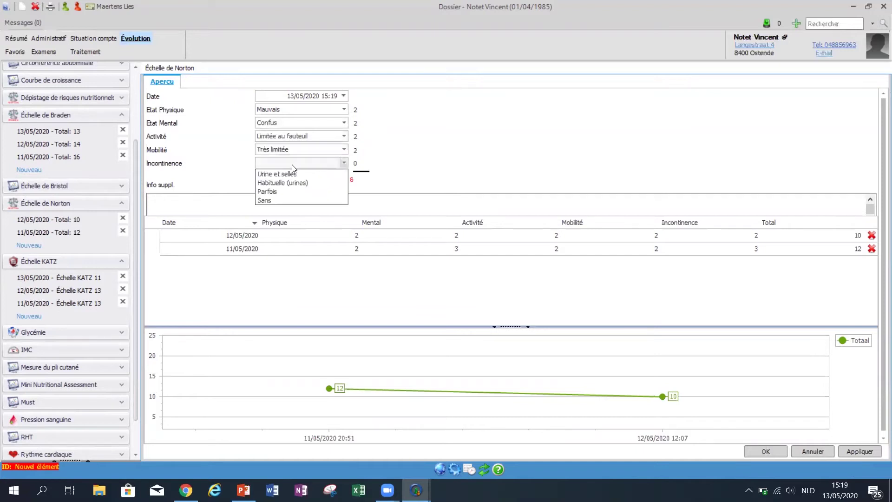
pyautogui.click(292, 191)
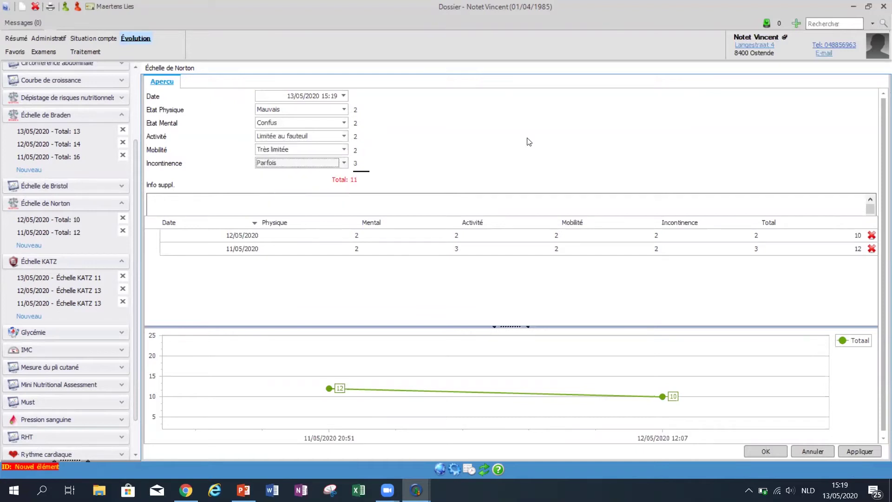
pyautogui.click(848, 453)
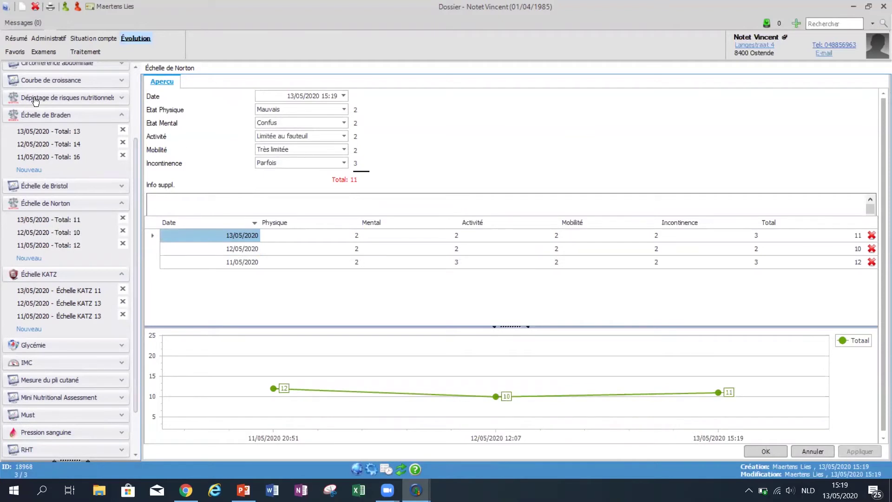
# Add a nutritional risk screening with recent weight loss, Doux malnutrition and Doux severity, scoring 2.
pyautogui.click(81, 99)
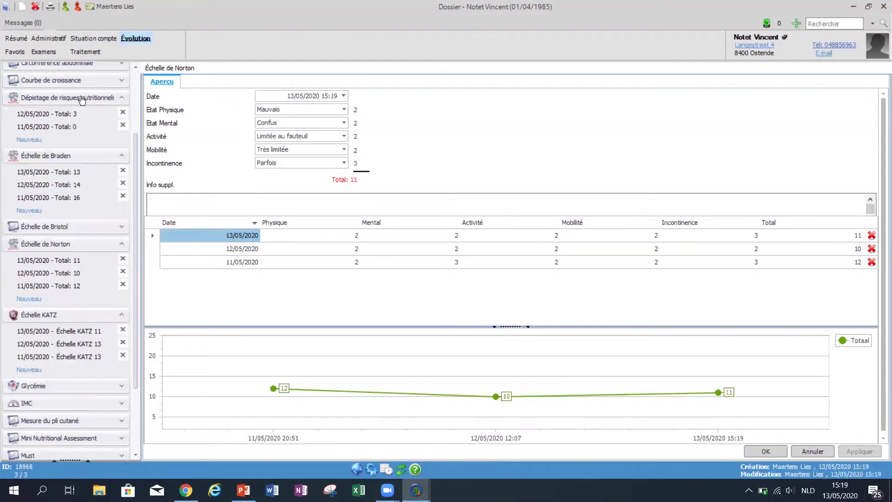
pyautogui.click(29, 139)
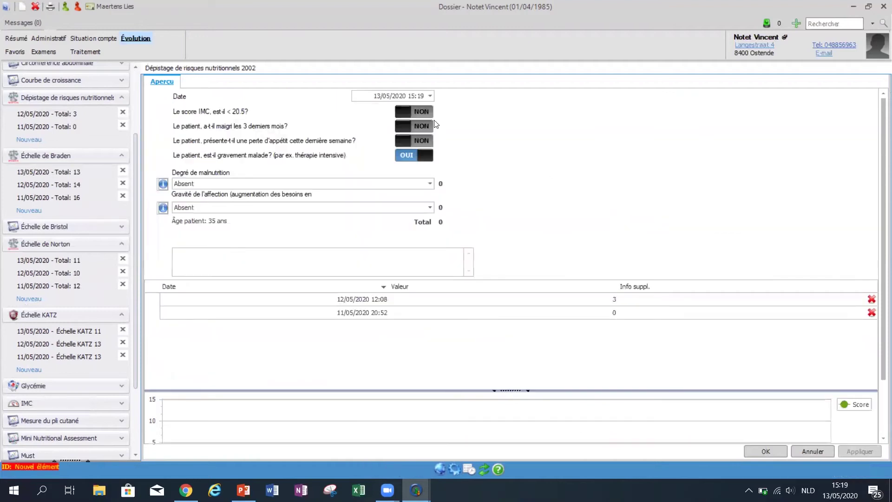
pyautogui.click(418, 124)
pyautogui.click(310, 185)
pyautogui.click(301, 204)
pyautogui.click(290, 208)
pyautogui.click(282, 227)
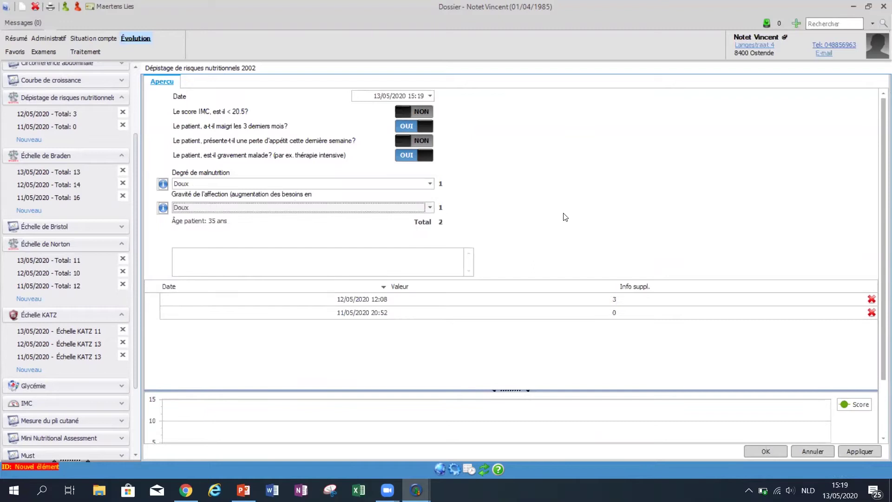
pyautogui.click(861, 451)
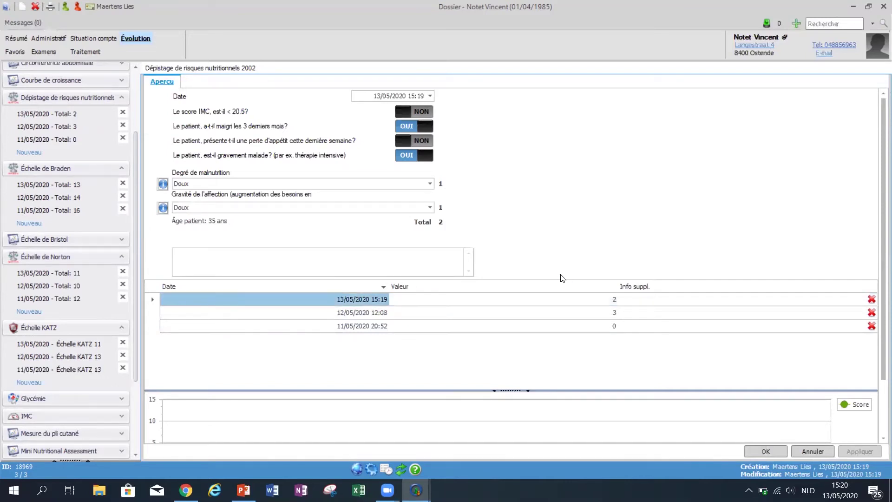
# Search for another patient and open her 04/05/2020 Obesitas dietetic treatment record.
pyautogui.click(51, 39)
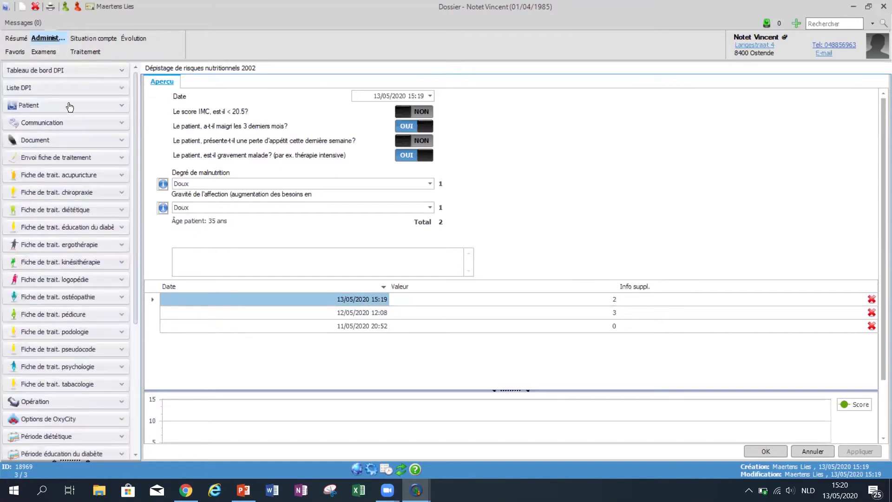
pyautogui.click(119, 210)
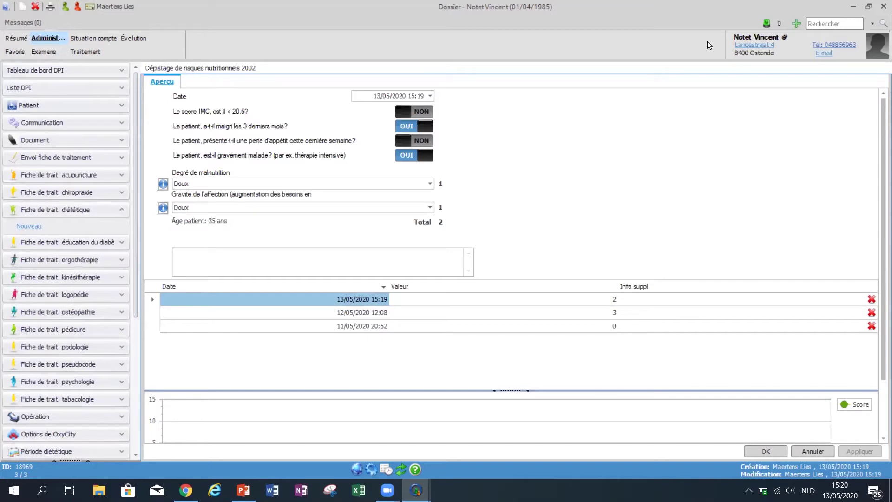
pyautogui.click(819, 22)
pyautogui.write('esem')
pyautogui.press('BackSpace')
pyautogui.press('BackSpace')
pyautogui.write('mee')
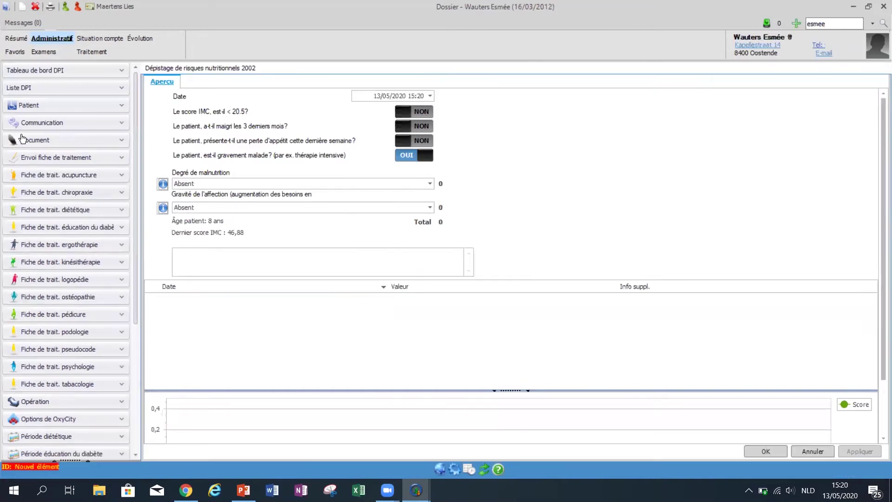
pyautogui.click(122, 212)
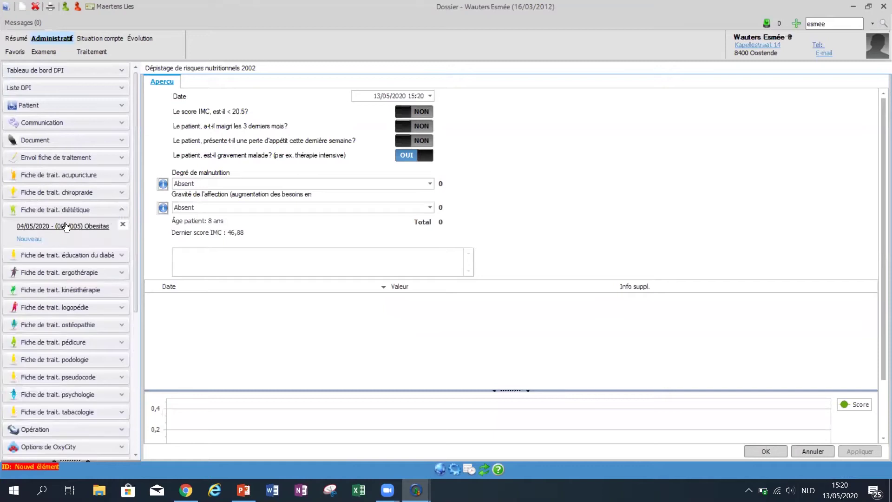
pyautogui.click(67, 226)
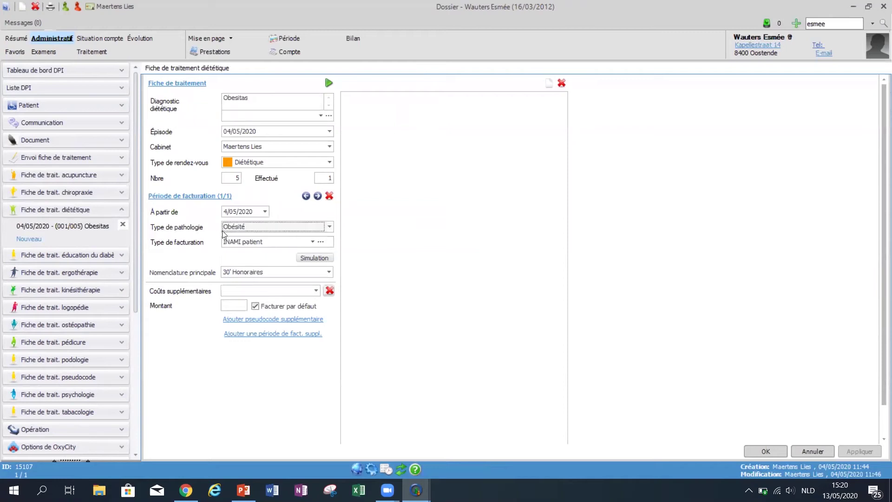
# Review the pathology type options, keeping Obésité, and move to the Évolution measurements.
pyautogui.click(316, 229)
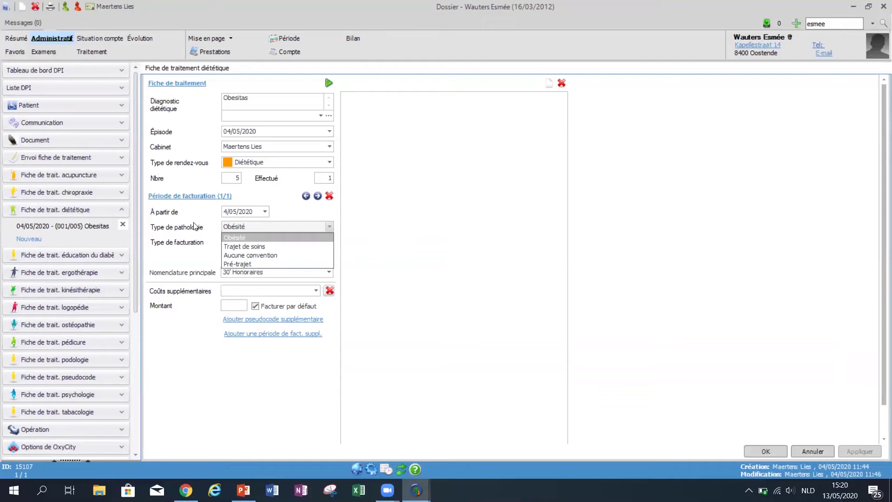
pyautogui.click(137, 41)
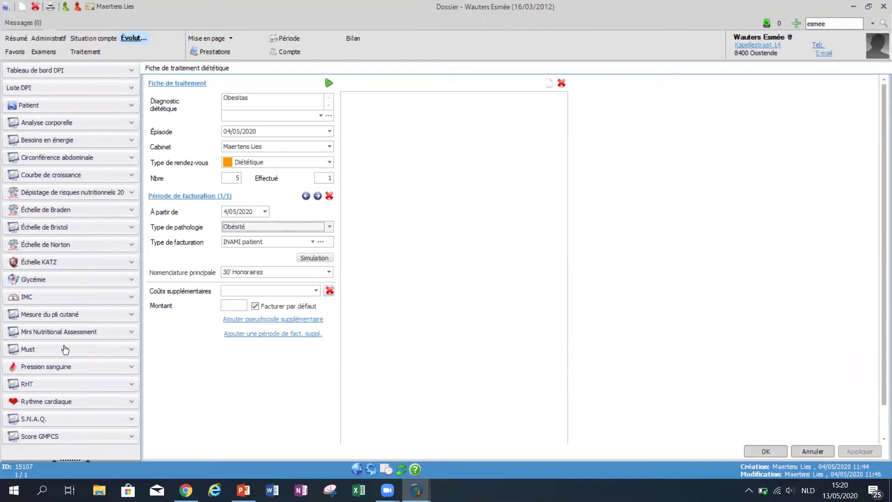
# Add a 13/05/2020 BMI entry (1,60 m, 120,00 kg, BMI 46,88), then return to PowerPoint.
pyautogui.click(57, 298)
pyautogui.click(37, 327)
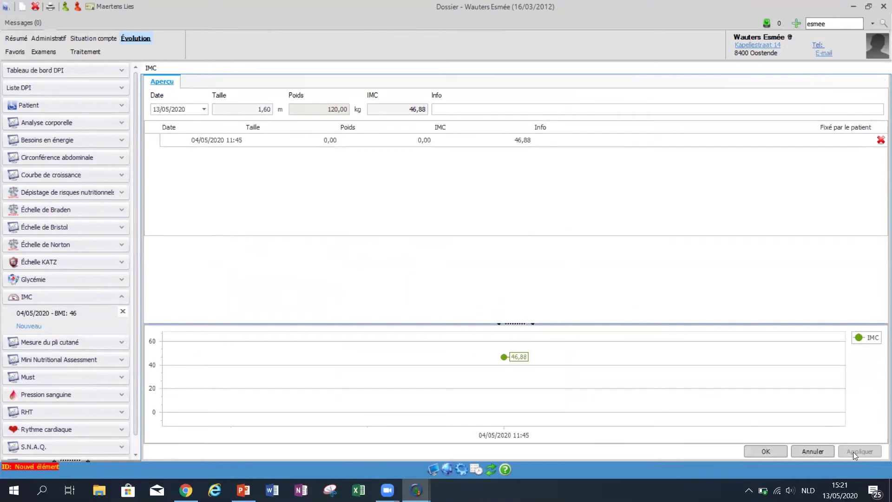
pyautogui.click(227, 141)
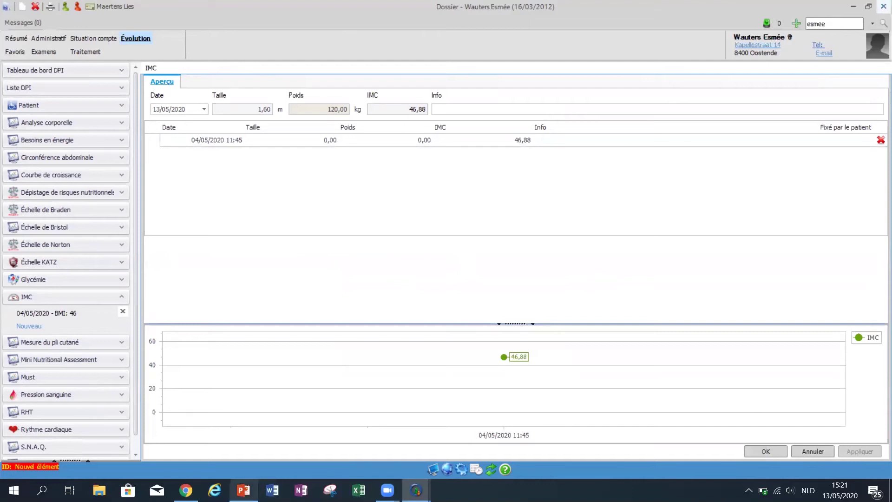
pyautogui.click(243, 490)
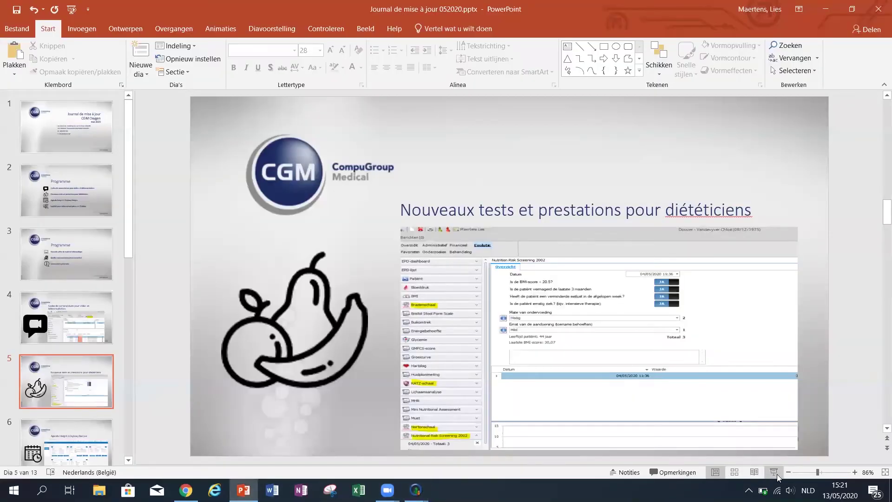
# Present the Oxyboxy agenda slide in PowerPoint, then bring the OxyBoxy dashboard to the front.
pyautogui.click(775, 475)
pyautogui.press('Right')
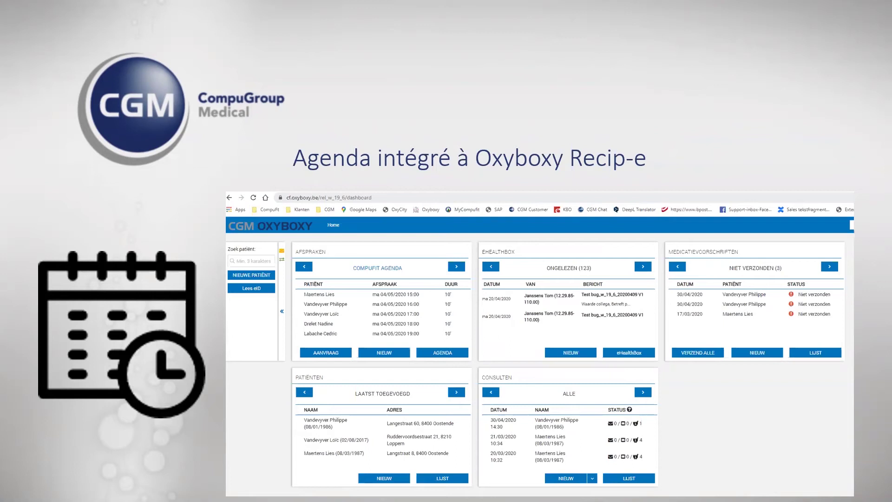
pyautogui.press('Escape')
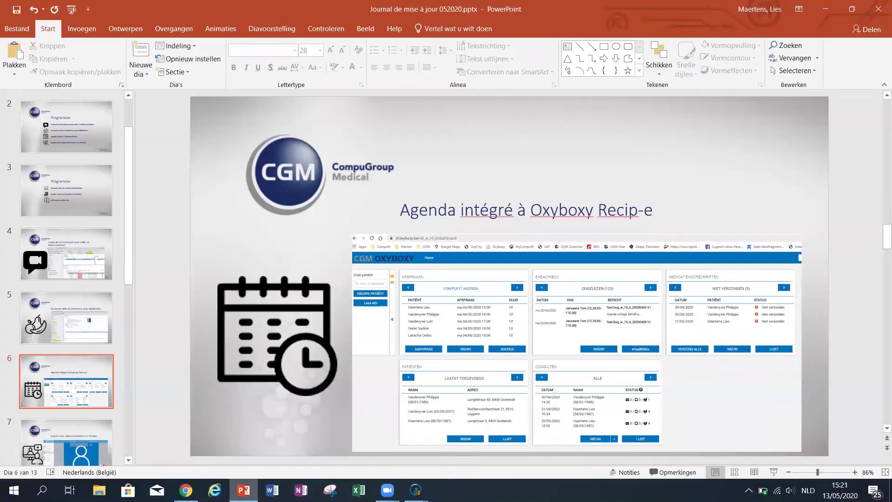
pyautogui.hotkey('alt', 'Tab')
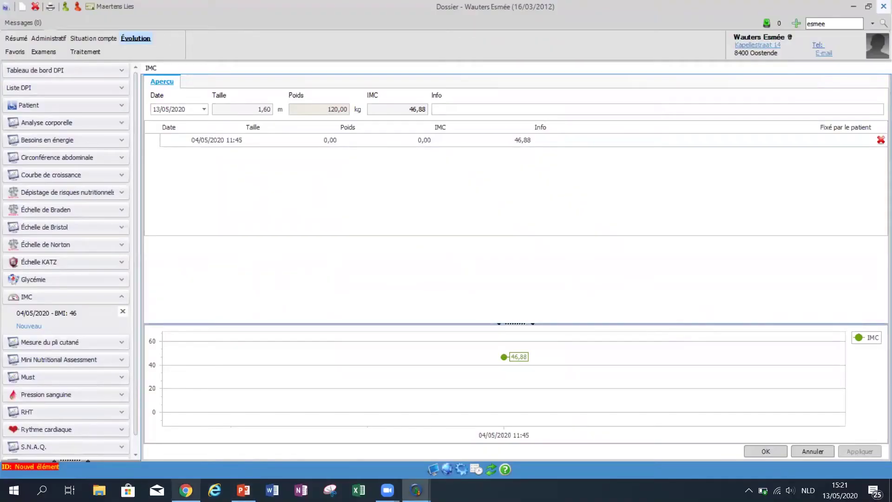
pyautogui.hotkey('alt', 'Tab')
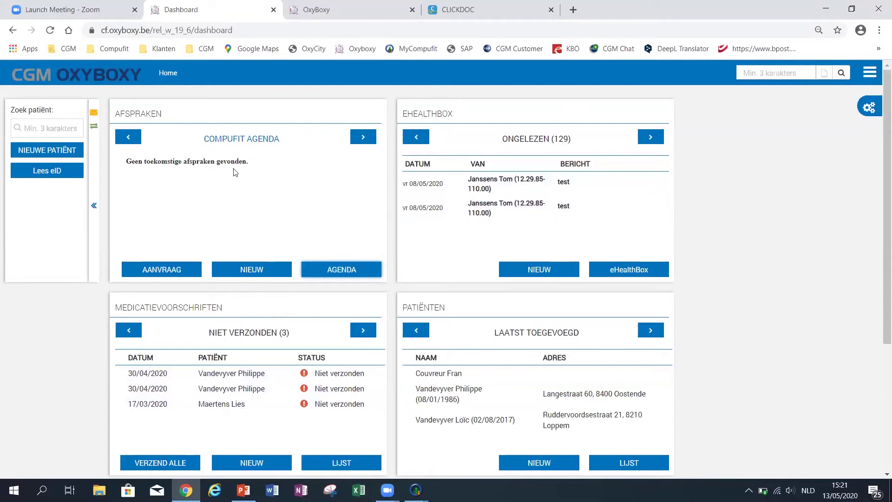
# Open the OxyBoxy agenda and show the Werkweek schedule for 11–15 May.
pyautogui.click(339, 271)
pyautogui.click(311, 22)
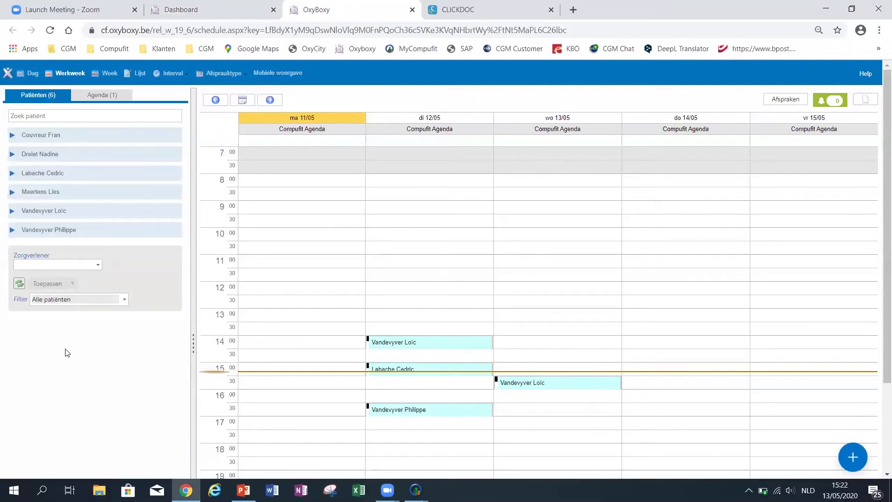
# Open the patient's EPD from the 13/05 16:30 appointment, then return to PowerPoint.
pyautogui.click(68, 172)
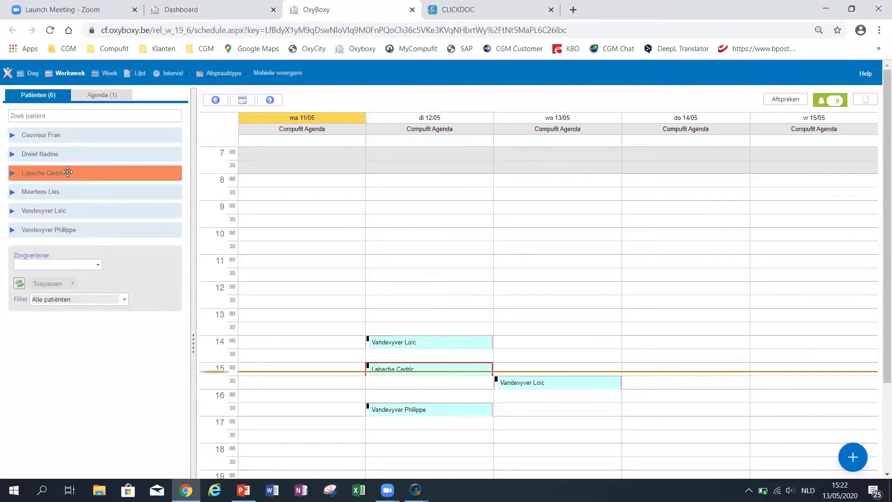
pyautogui.moveTo(69, 172); pyautogui.dragTo(536, 406)
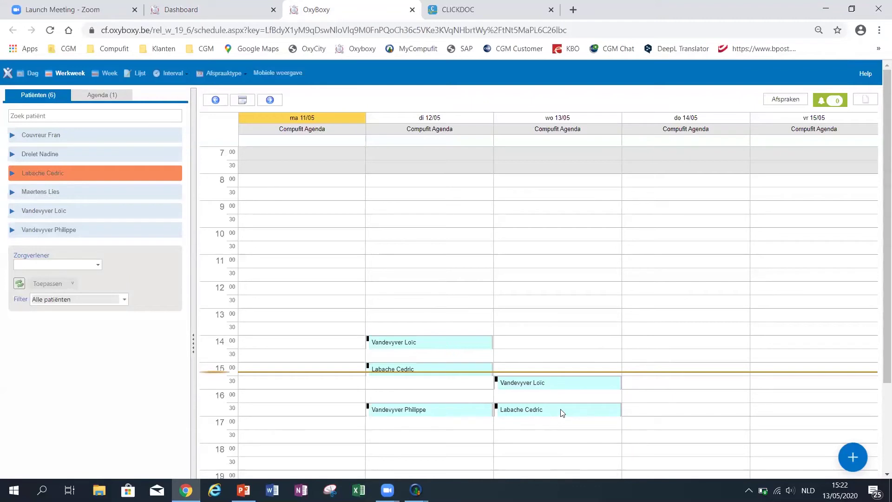
pyautogui.moveTo(563, 414)
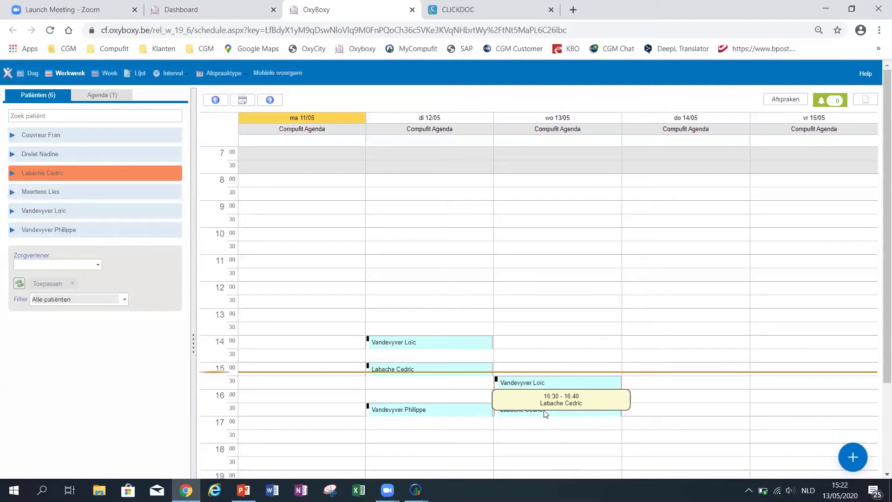
pyautogui.moveTo(593, 412)
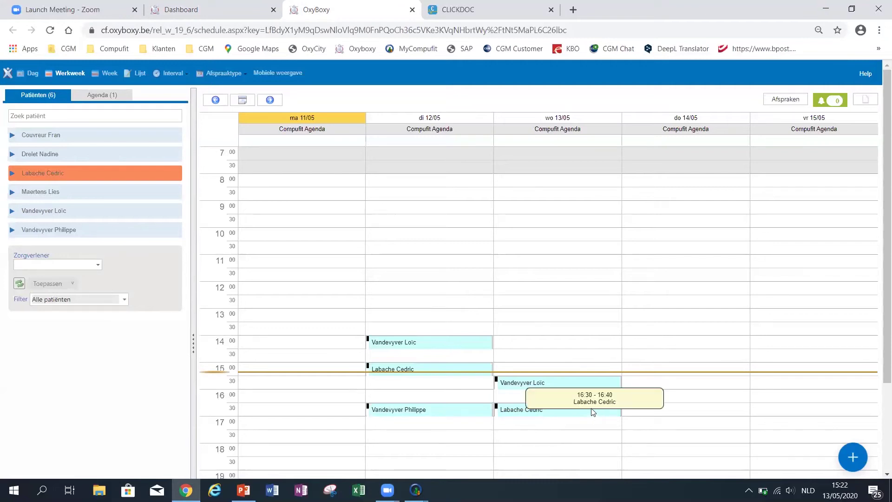
pyautogui.rightClick(553, 407)
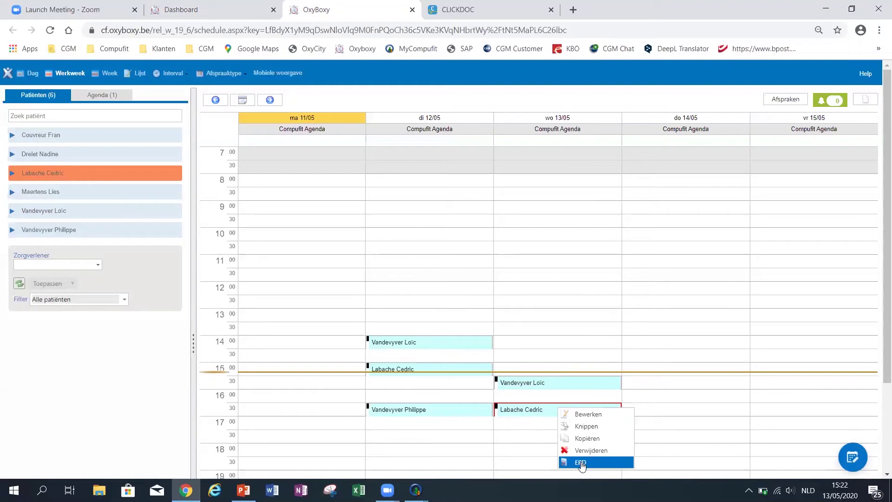
pyautogui.click(581, 463)
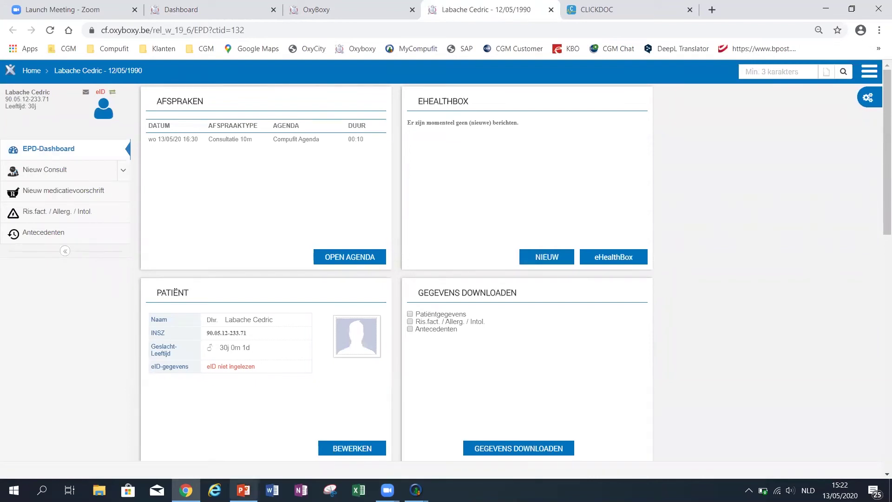
pyautogui.click(244, 490)
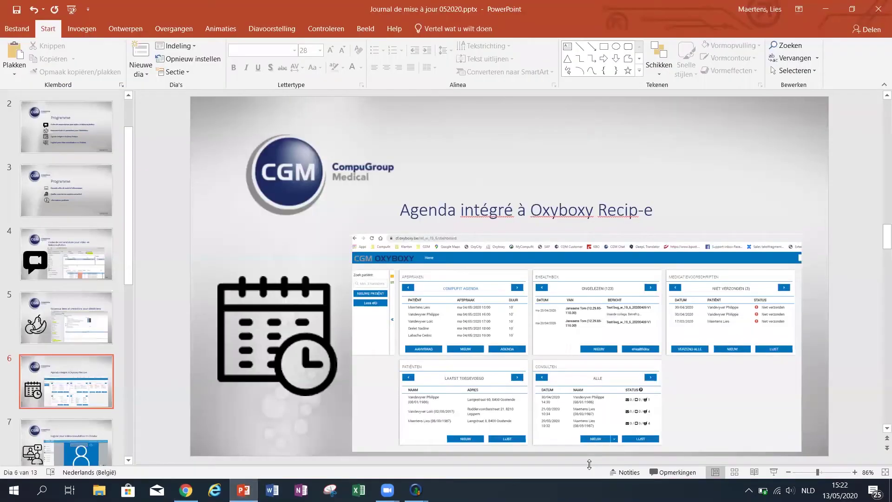
# Present up to the Clickdoc video-consultation slide, then show the browser's CLICKDOC tab.
pyautogui.click(774, 472)
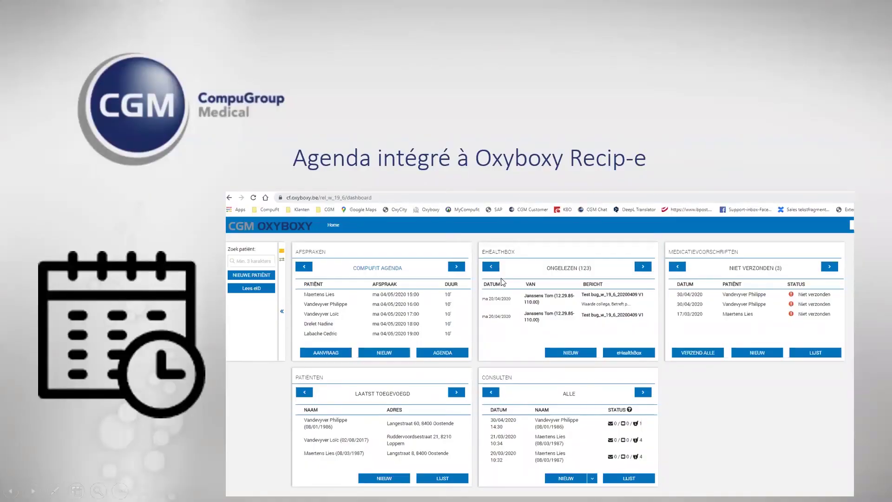
pyautogui.click(502, 282)
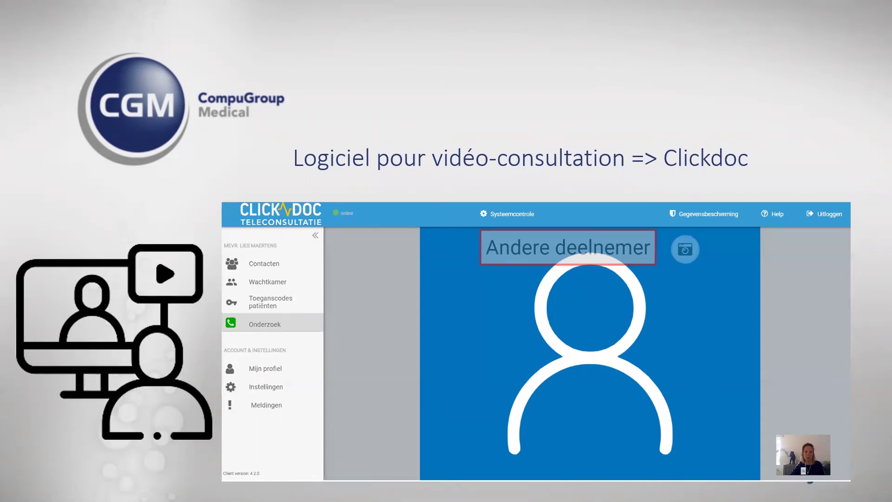
pyautogui.press('Escape')
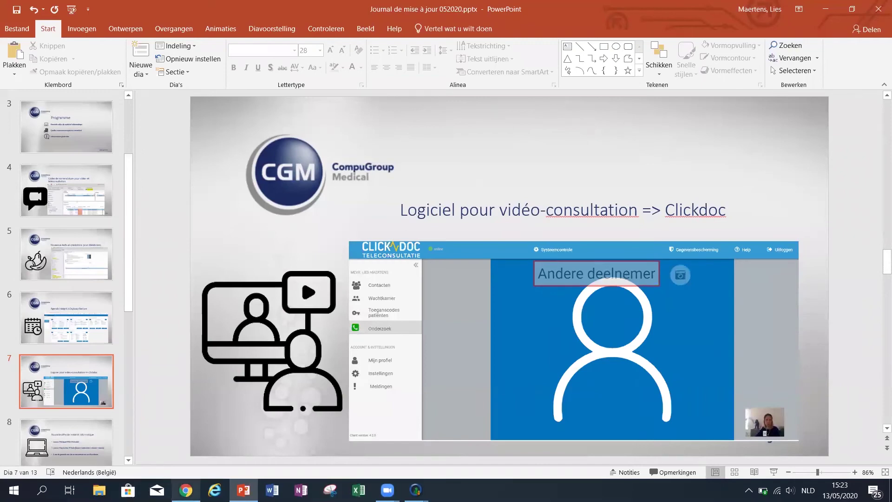
pyautogui.click(186, 490)
pyautogui.hotkey('ctrl', 'Tab')
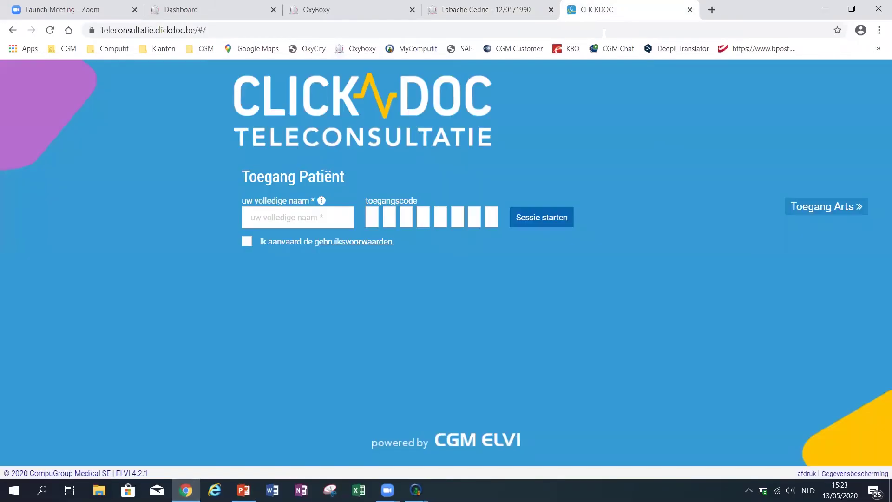
# Log in to ClickDoc as the doctor and pass the webcam, microphone and connection checks.
pyautogui.click(812, 208)
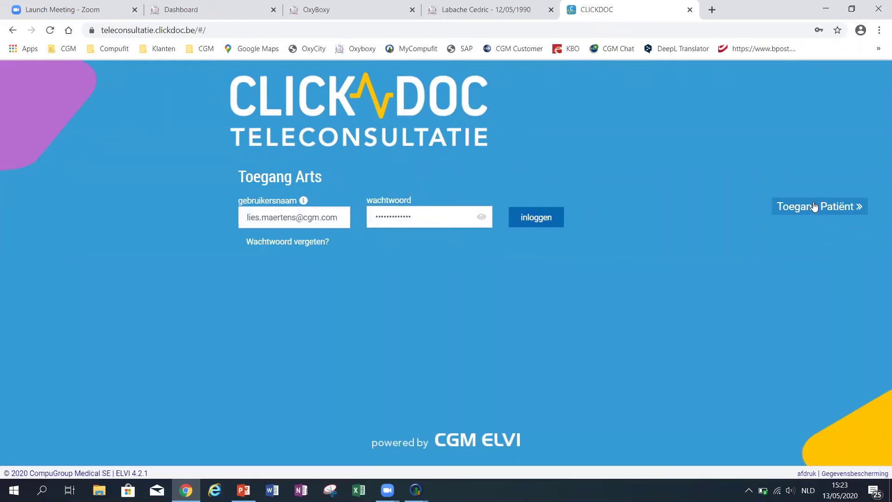
pyautogui.click(540, 219)
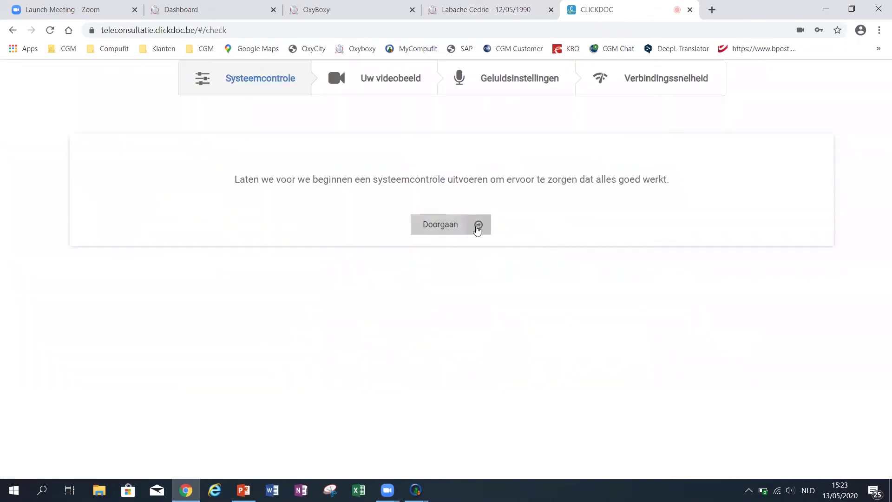
pyautogui.click(479, 225)
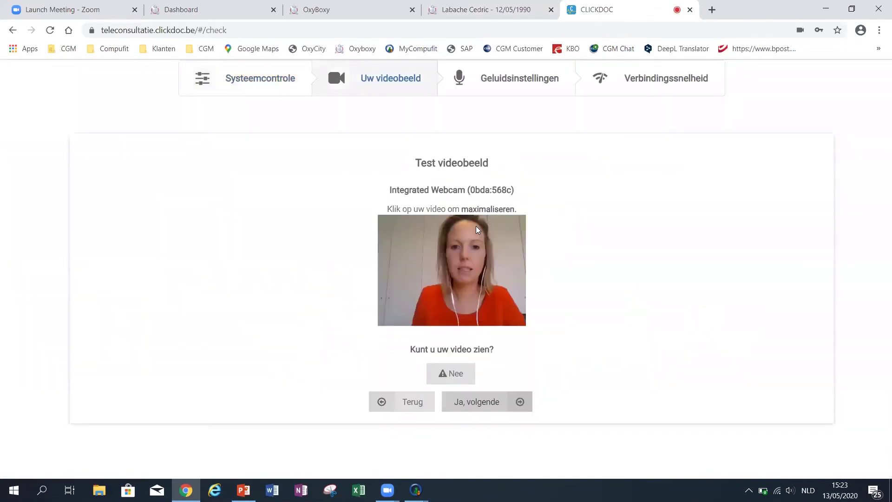
pyautogui.click(484, 403)
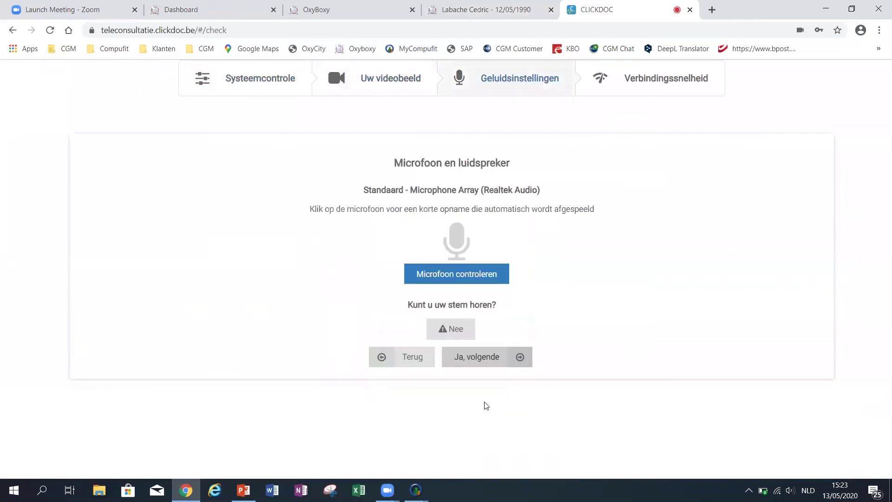
pyautogui.click(479, 361)
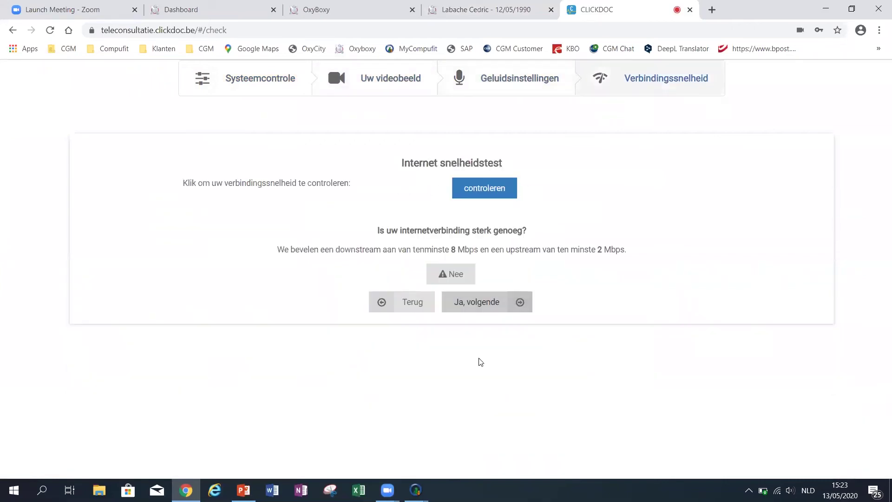
pyautogui.click(491, 302)
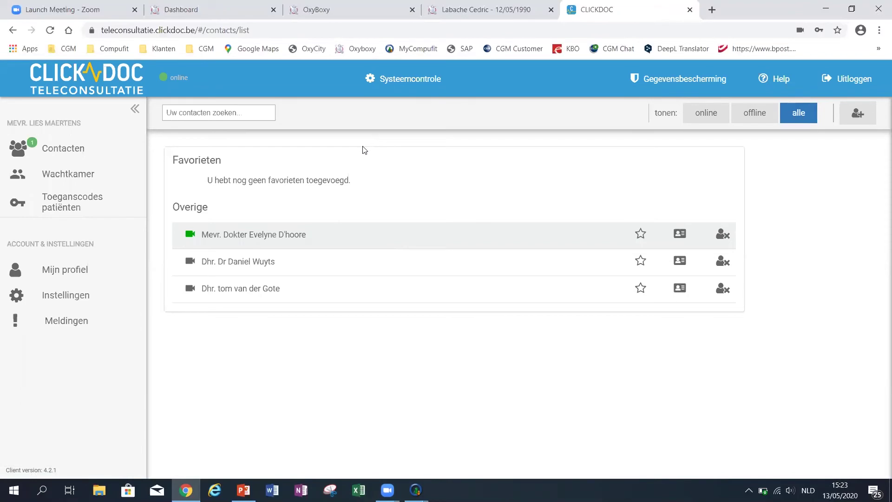
# Send the newest patient access code from Toegangscodes patiënten to the patient's mobile number.
pyautogui.click(80, 205)
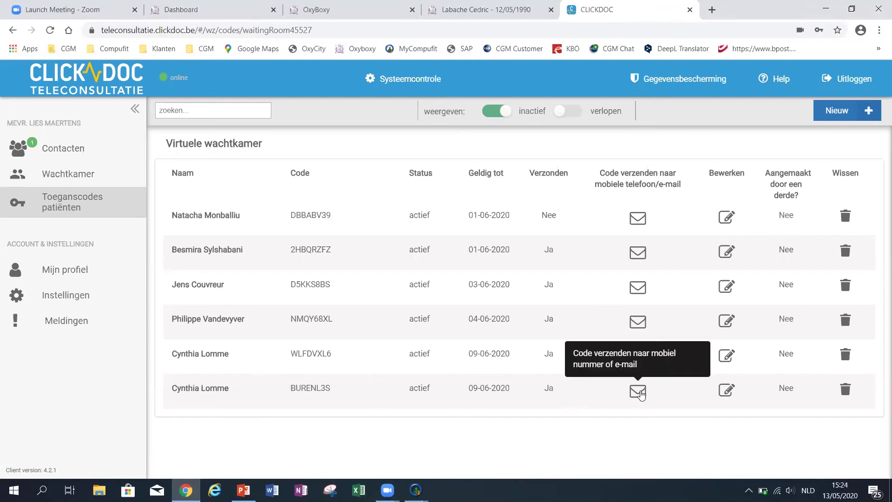
pyautogui.click(639, 392)
pyautogui.click(348, 265)
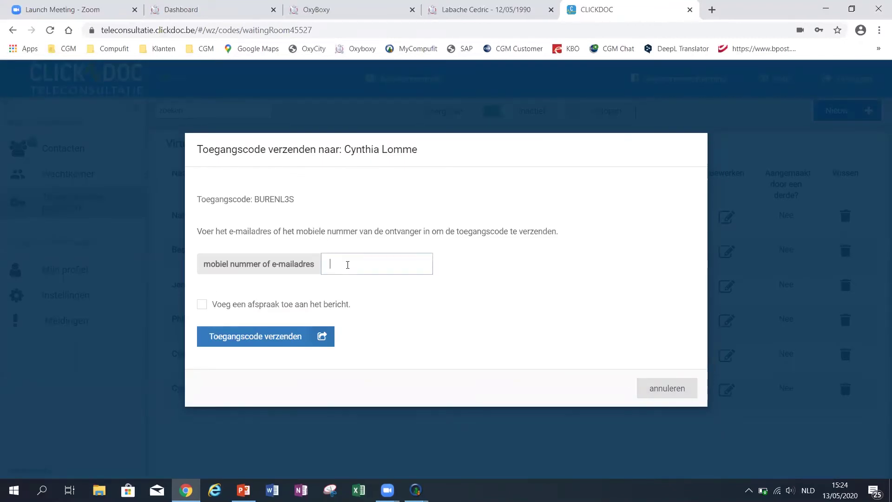
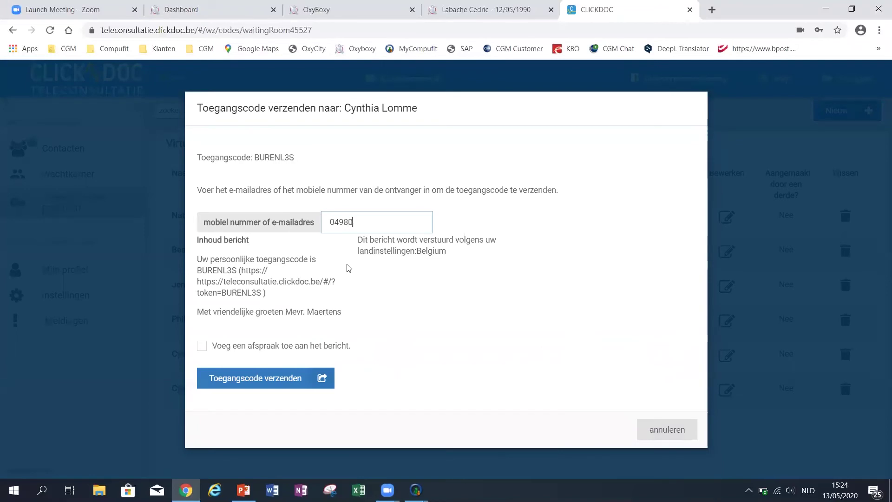
pyautogui.click(264, 379)
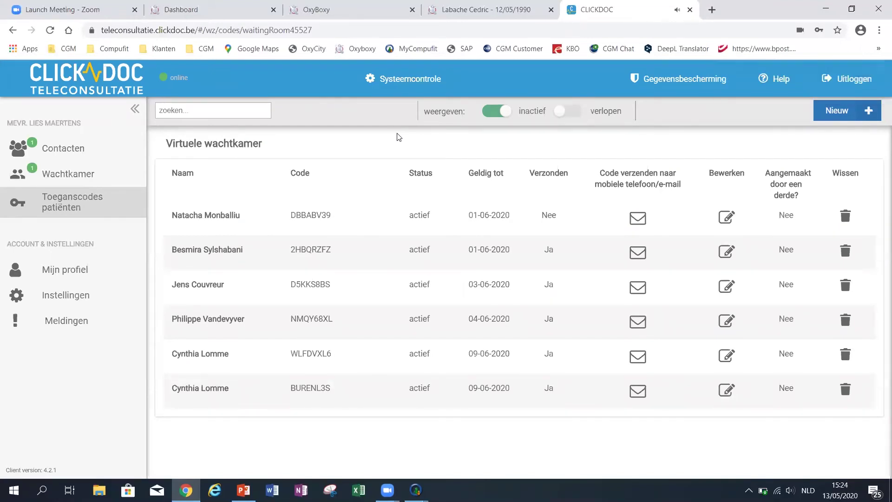
# Video-call the waiting patient from the Wachtkamer, enlarge their video, then hang up and confirm.
pyautogui.click(47, 176)
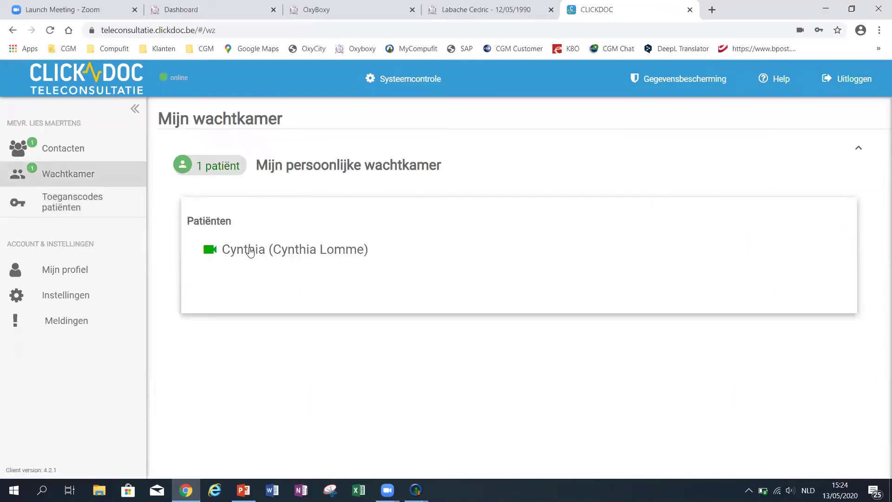
pyautogui.click(311, 253)
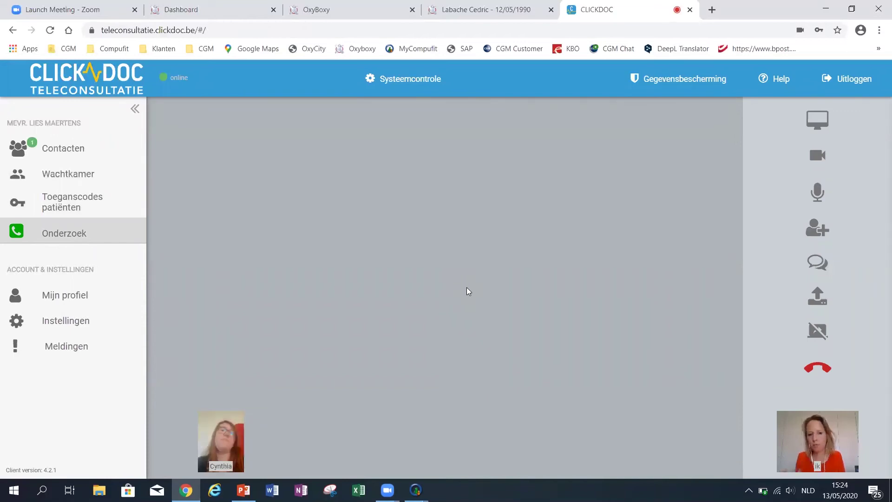
pyautogui.click(231, 444)
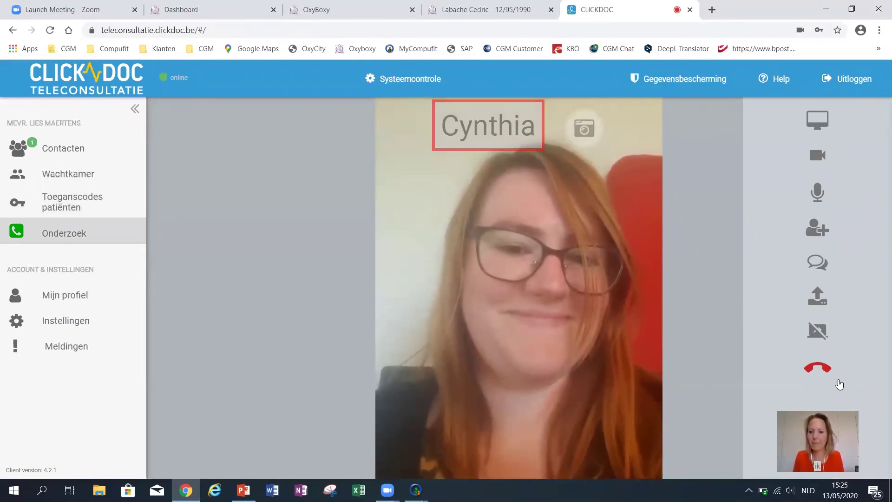
pyautogui.click(818, 367)
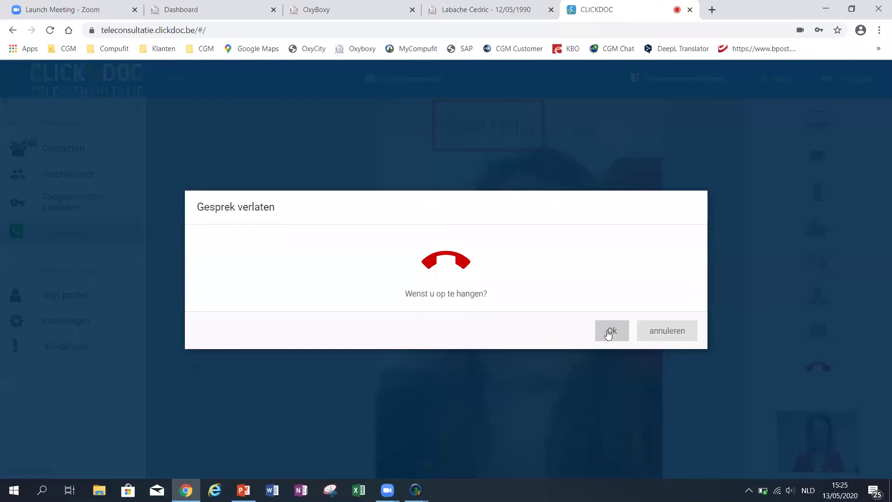
pyautogui.click(609, 333)
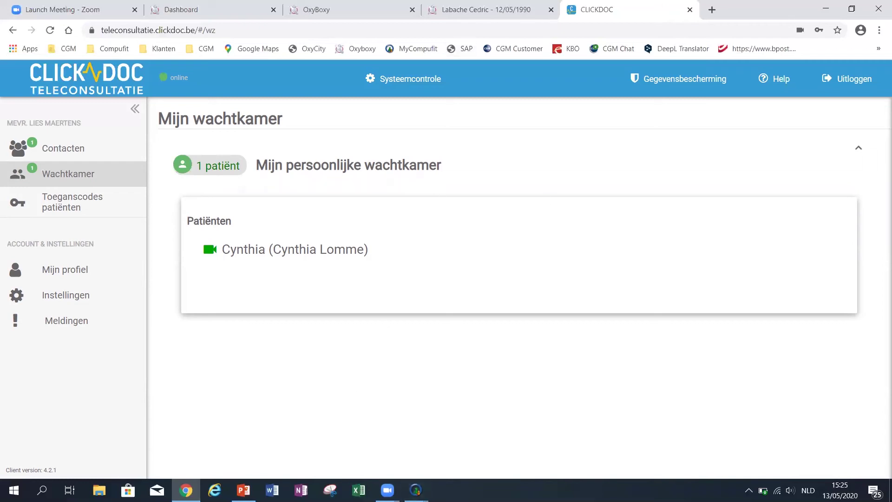
# Resume the PowerPoint slideshow and advance to slide 8, 'Nouvelle offre de matériel informatique'.
pyautogui.click(243, 491)
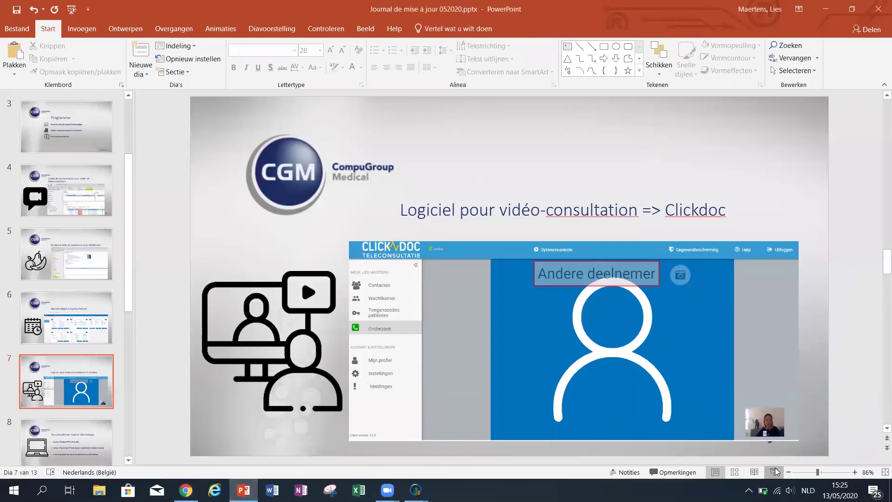
pyautogui.click(774, 472)
pyautogui.press('Right')
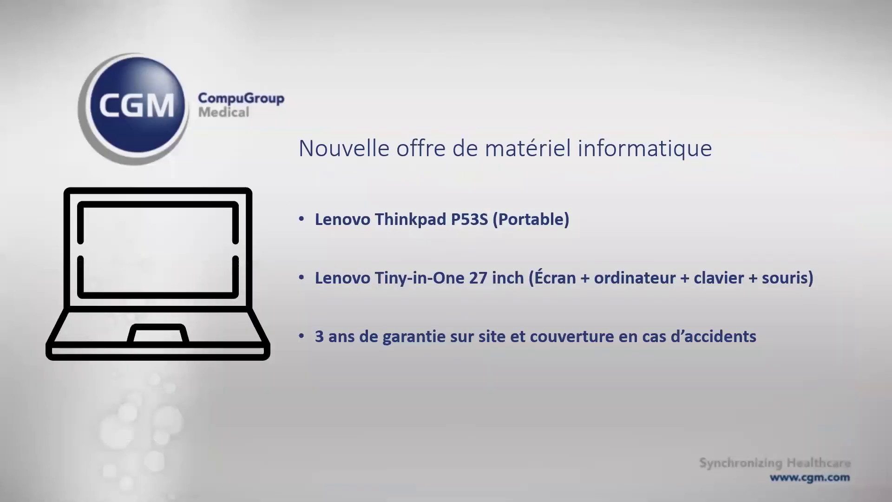